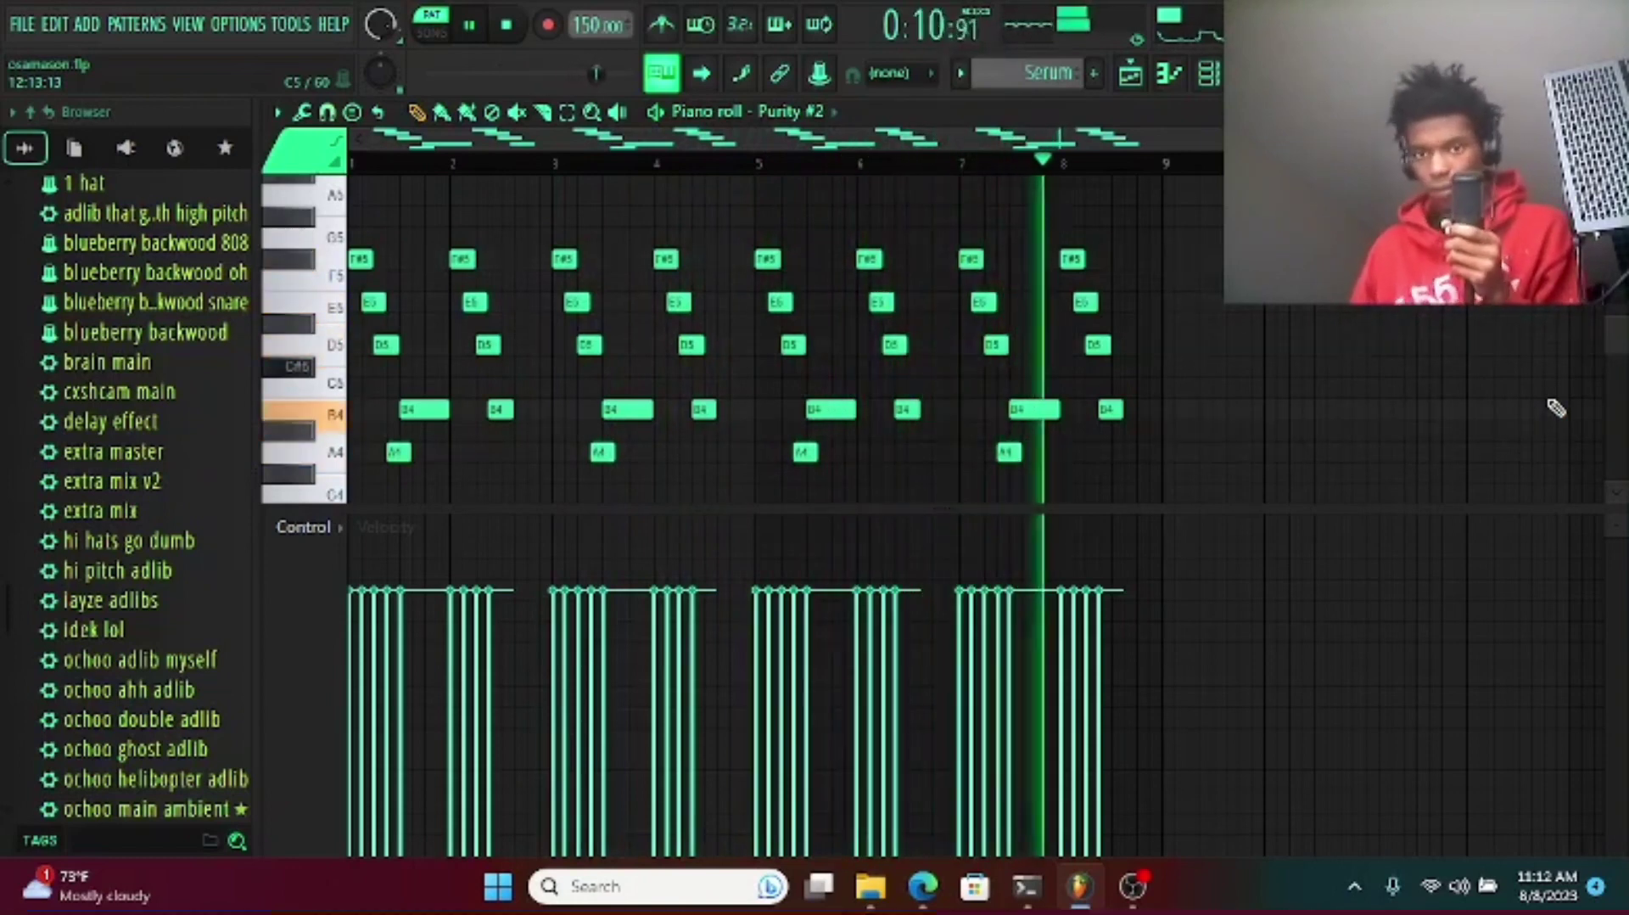
- Stop playback, open the Xpand!2_2 channel's instrument and move its window up to examine the Flute+ patch
{"action": "key", "text": "space"}
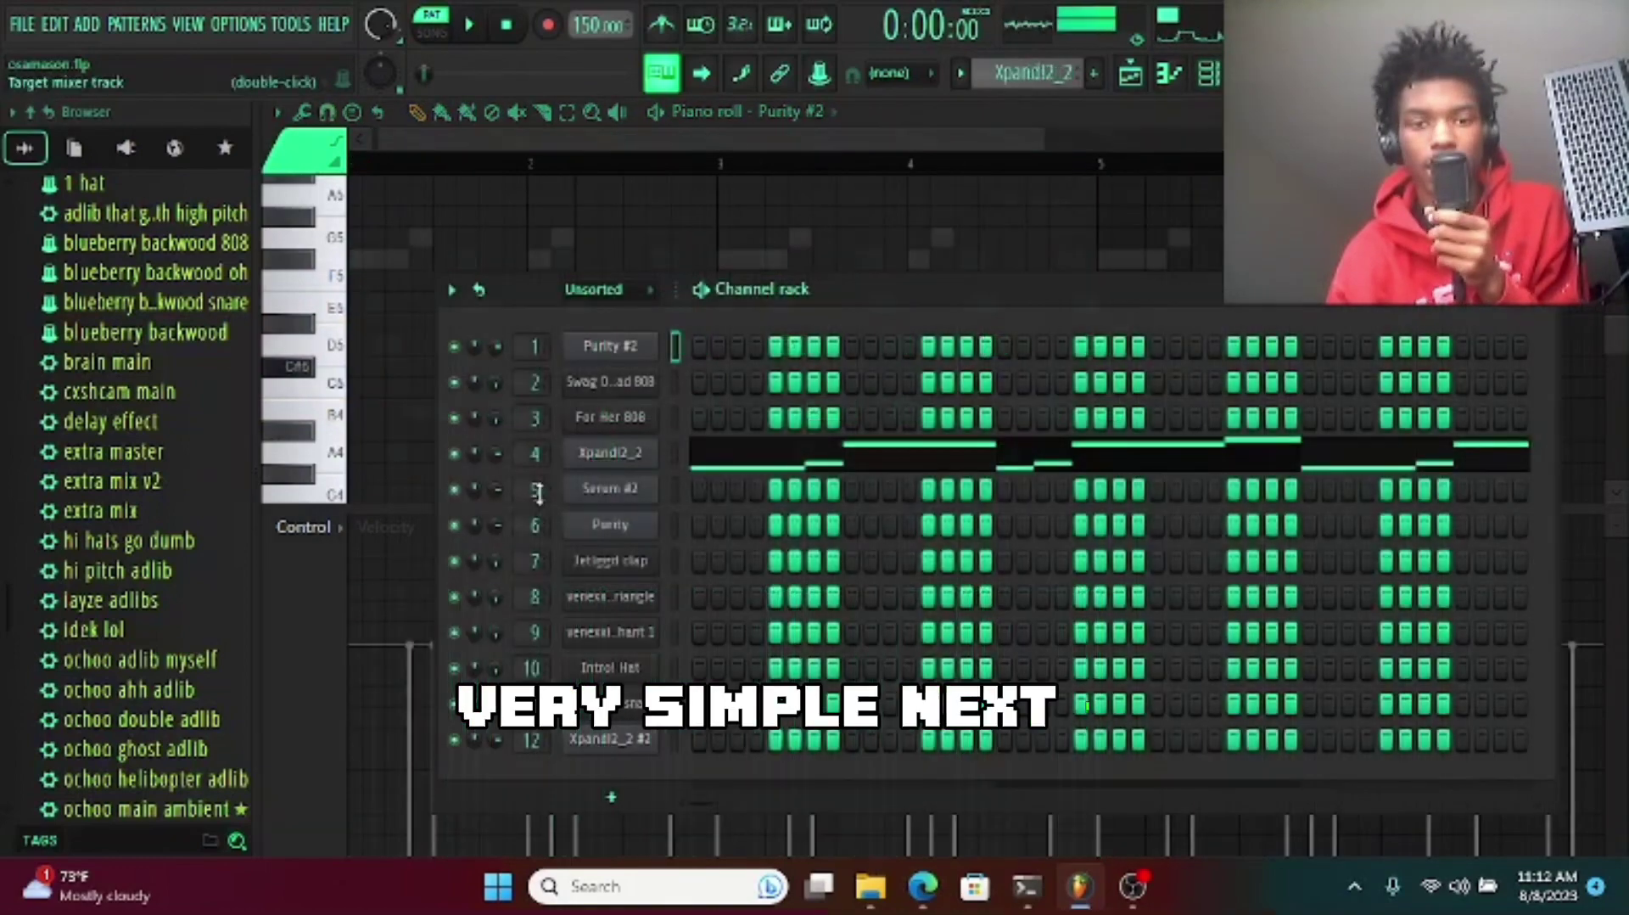
{"action": "left_click", "coordinate": [598, 454]}
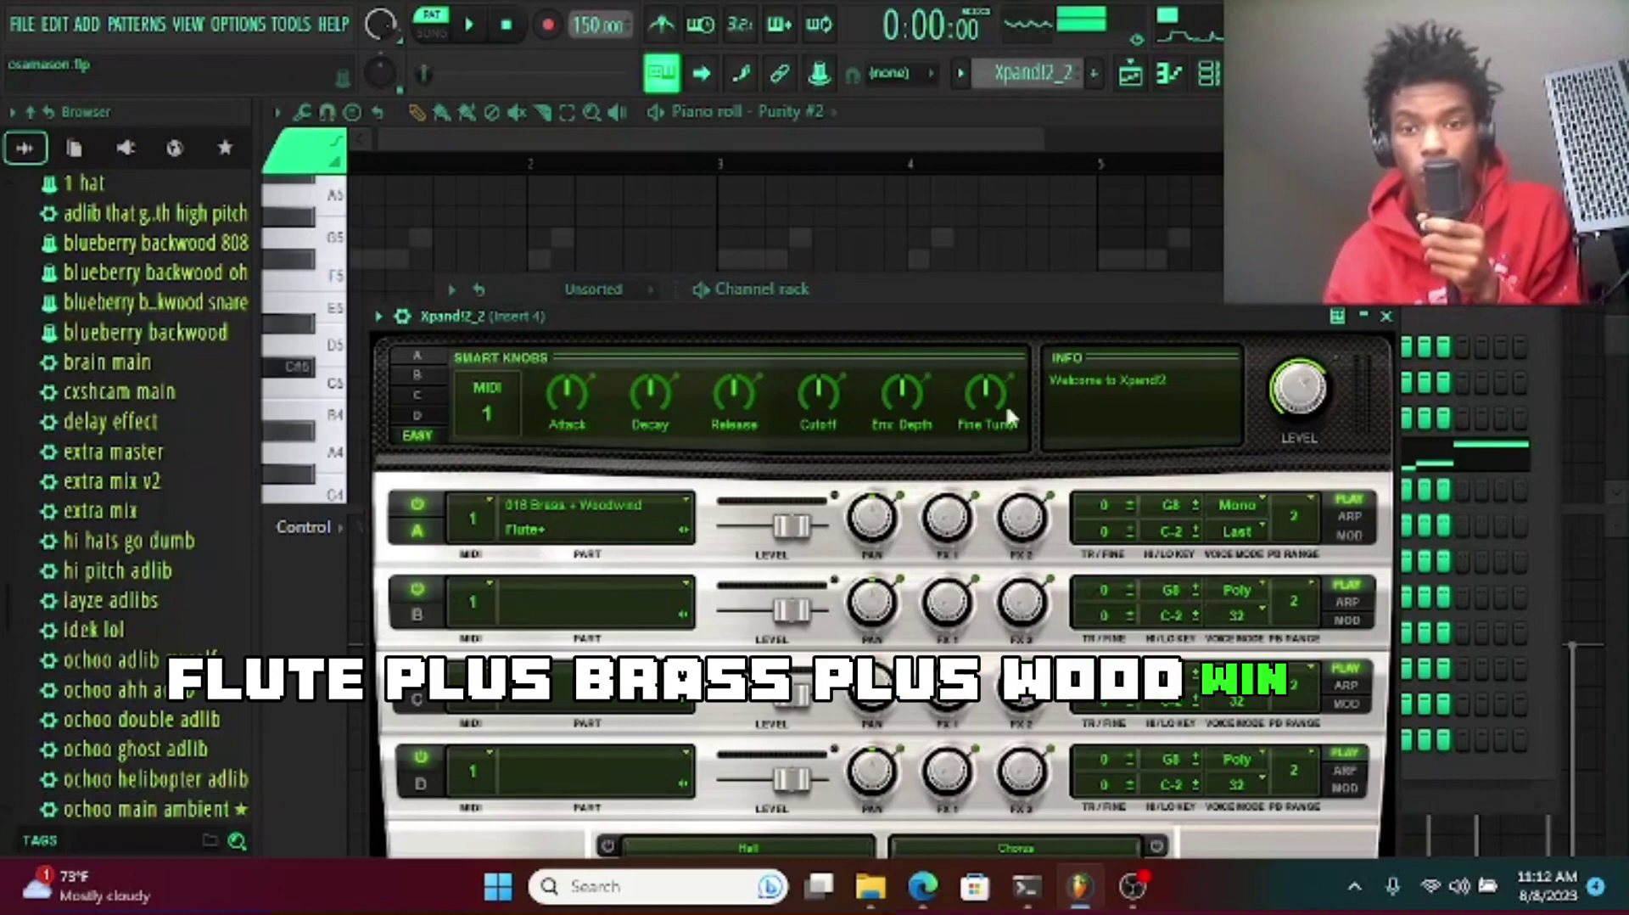
{"action": "left_click_drag", "start_coordinate": [982, 325], "coordinate": [989, 250]}
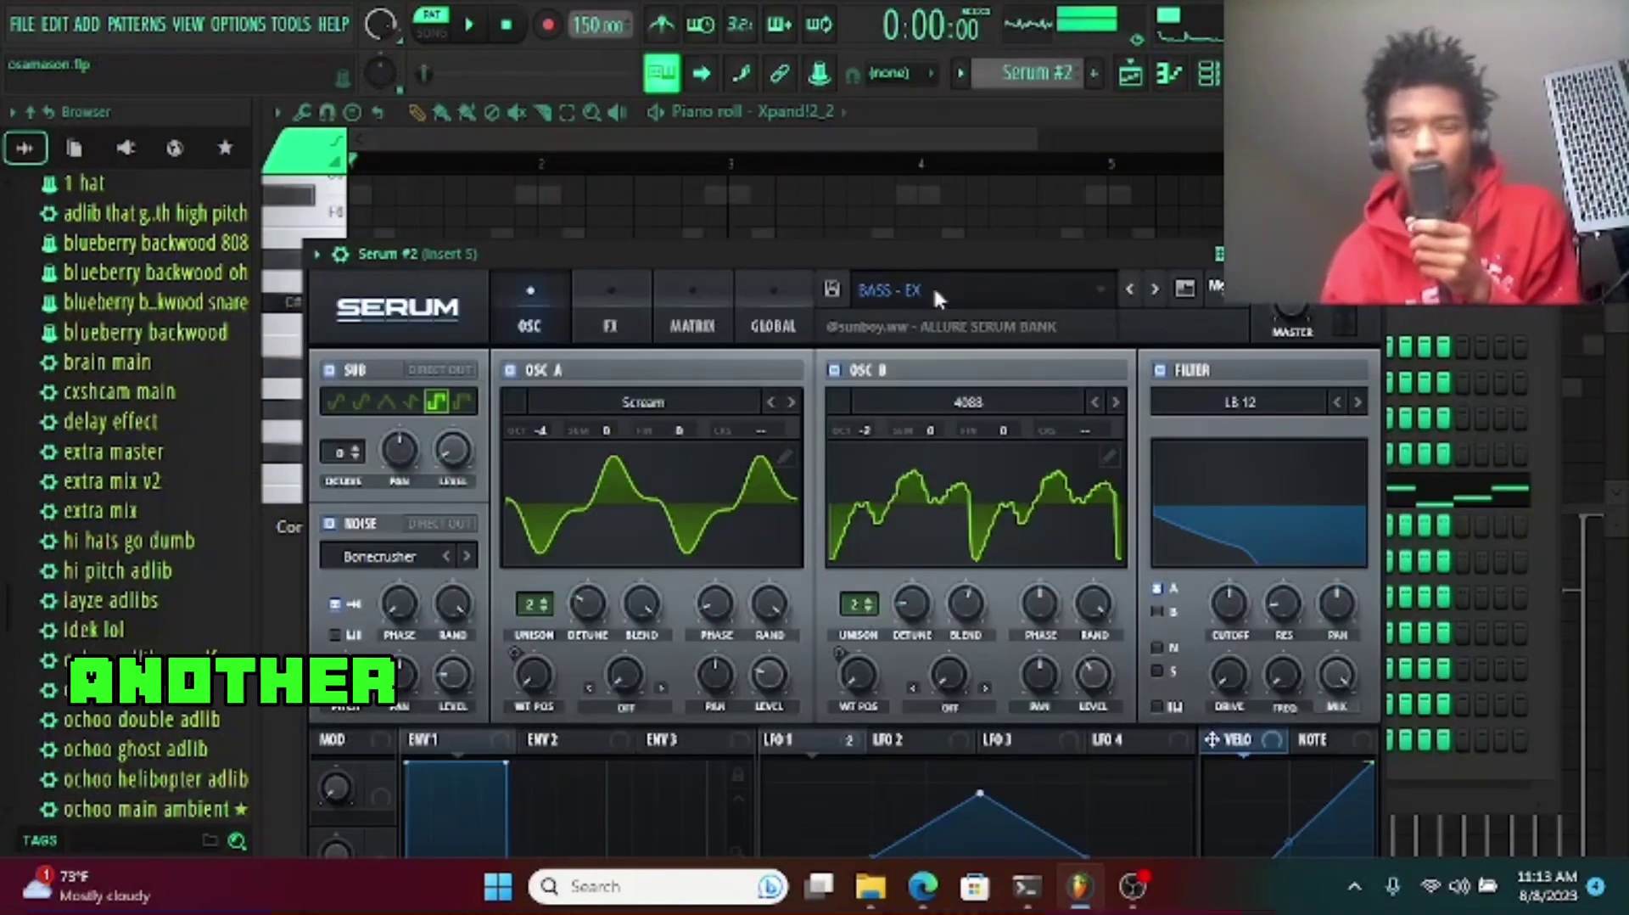
- List the Serum #2 preset banks and look at the ALLURE Serum Bank entry
{"action": "left_click", "coordinate": [937, 292]}
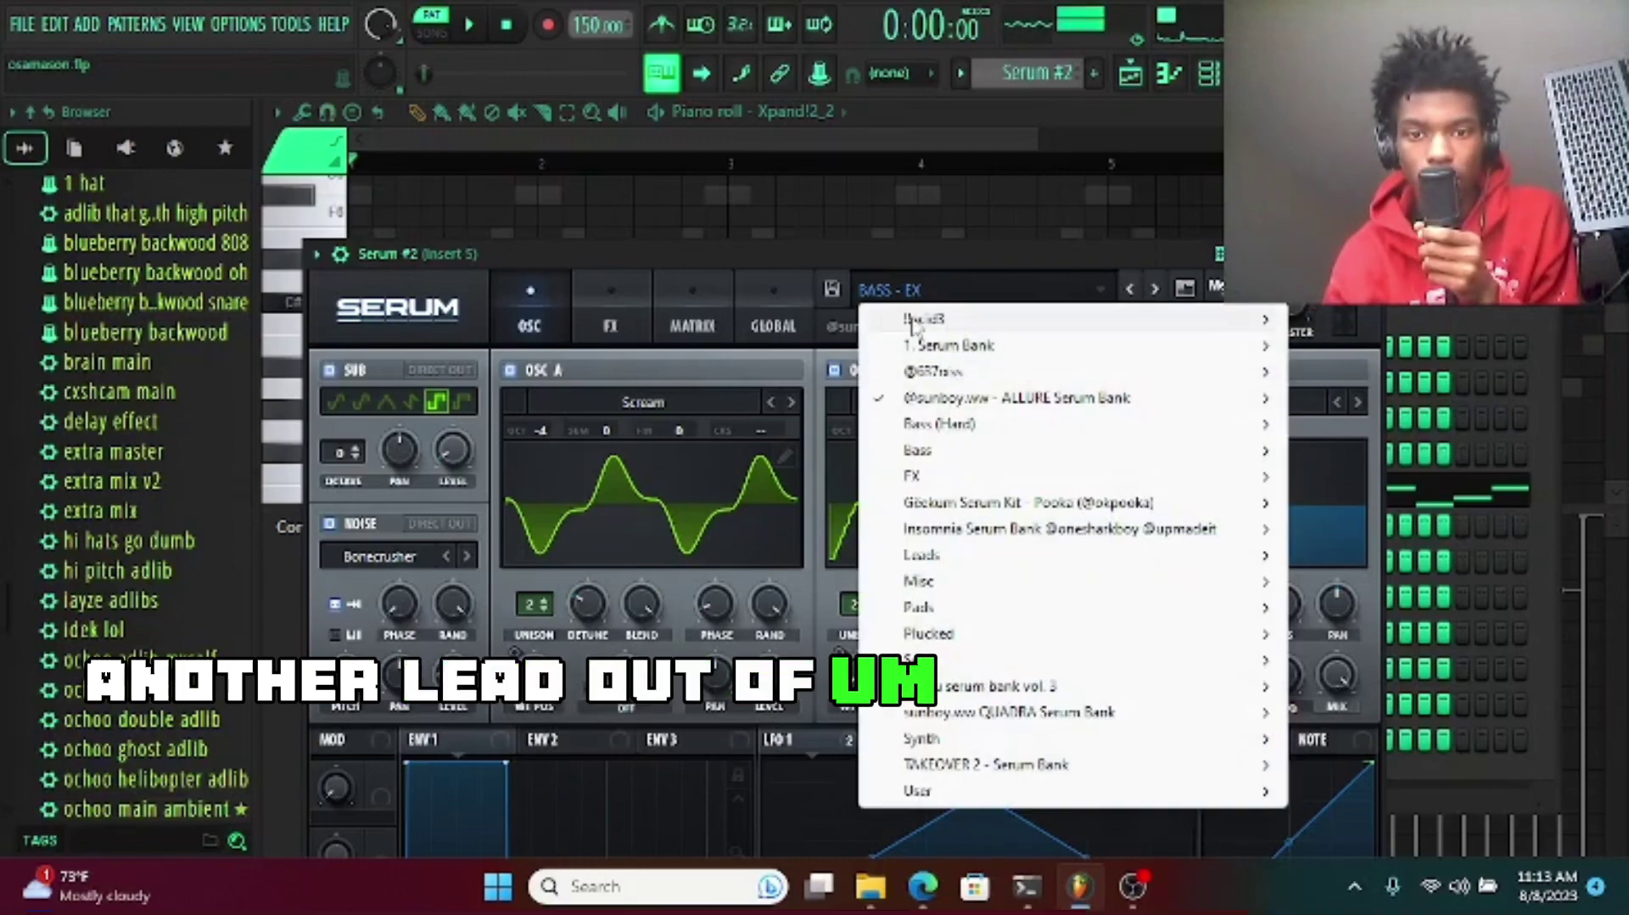
{"action": "mouse_move", "coordinate": [959, 401]}
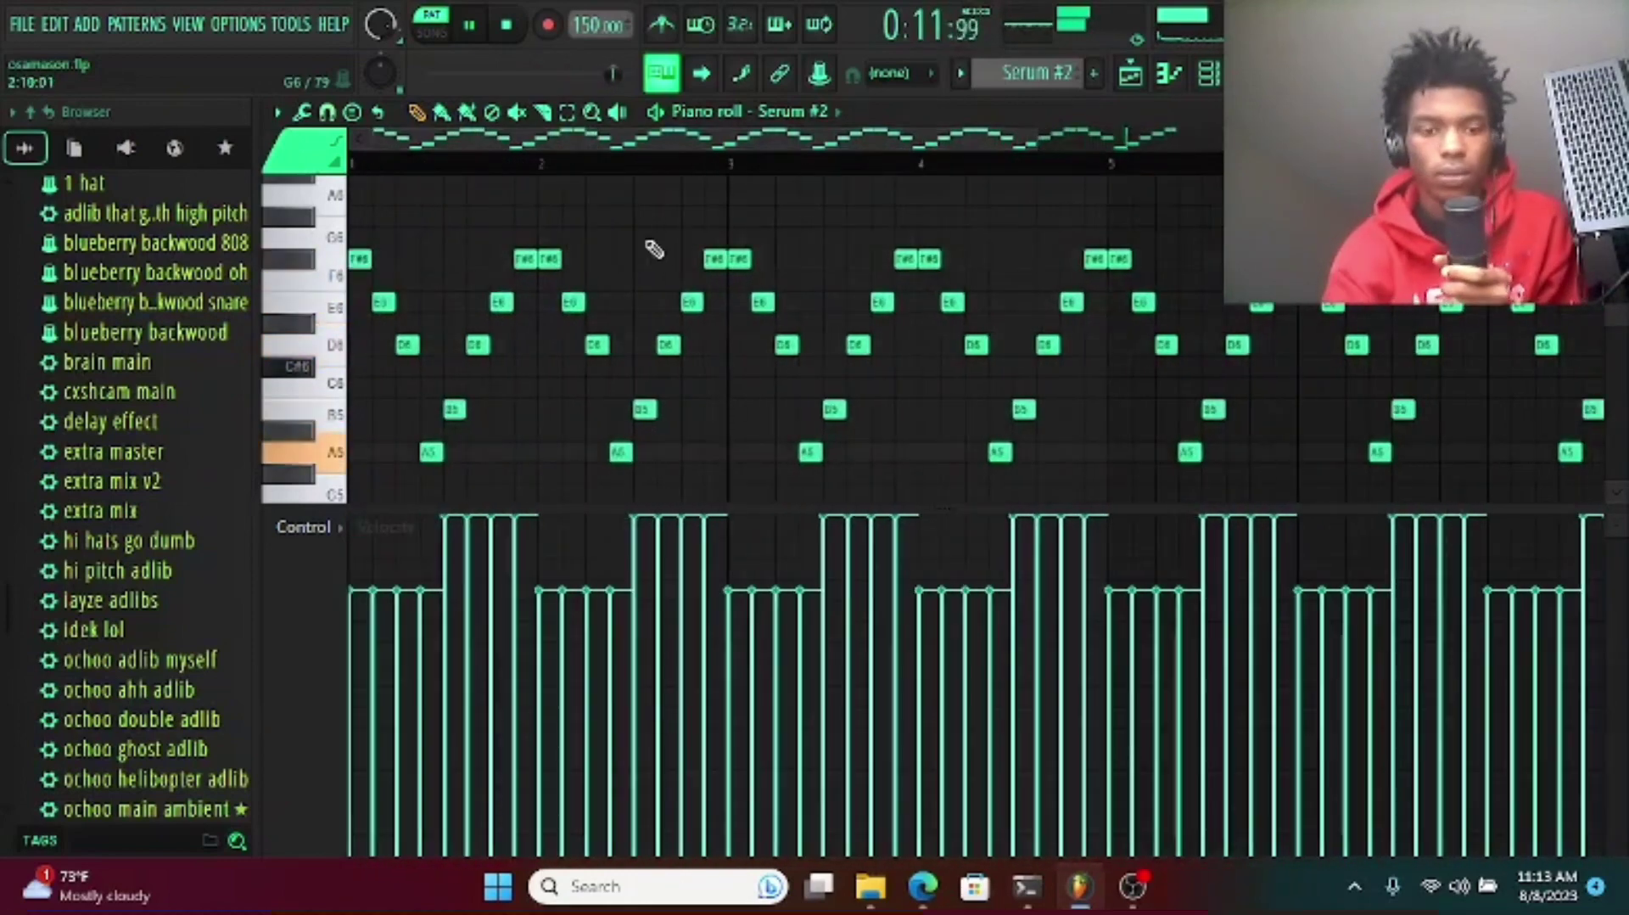
- Select the Purity - Purity pattern, open its notes, and view the Purity channel's instrument preset
{"action": "left_click", "coordinate": [1210, 92]}
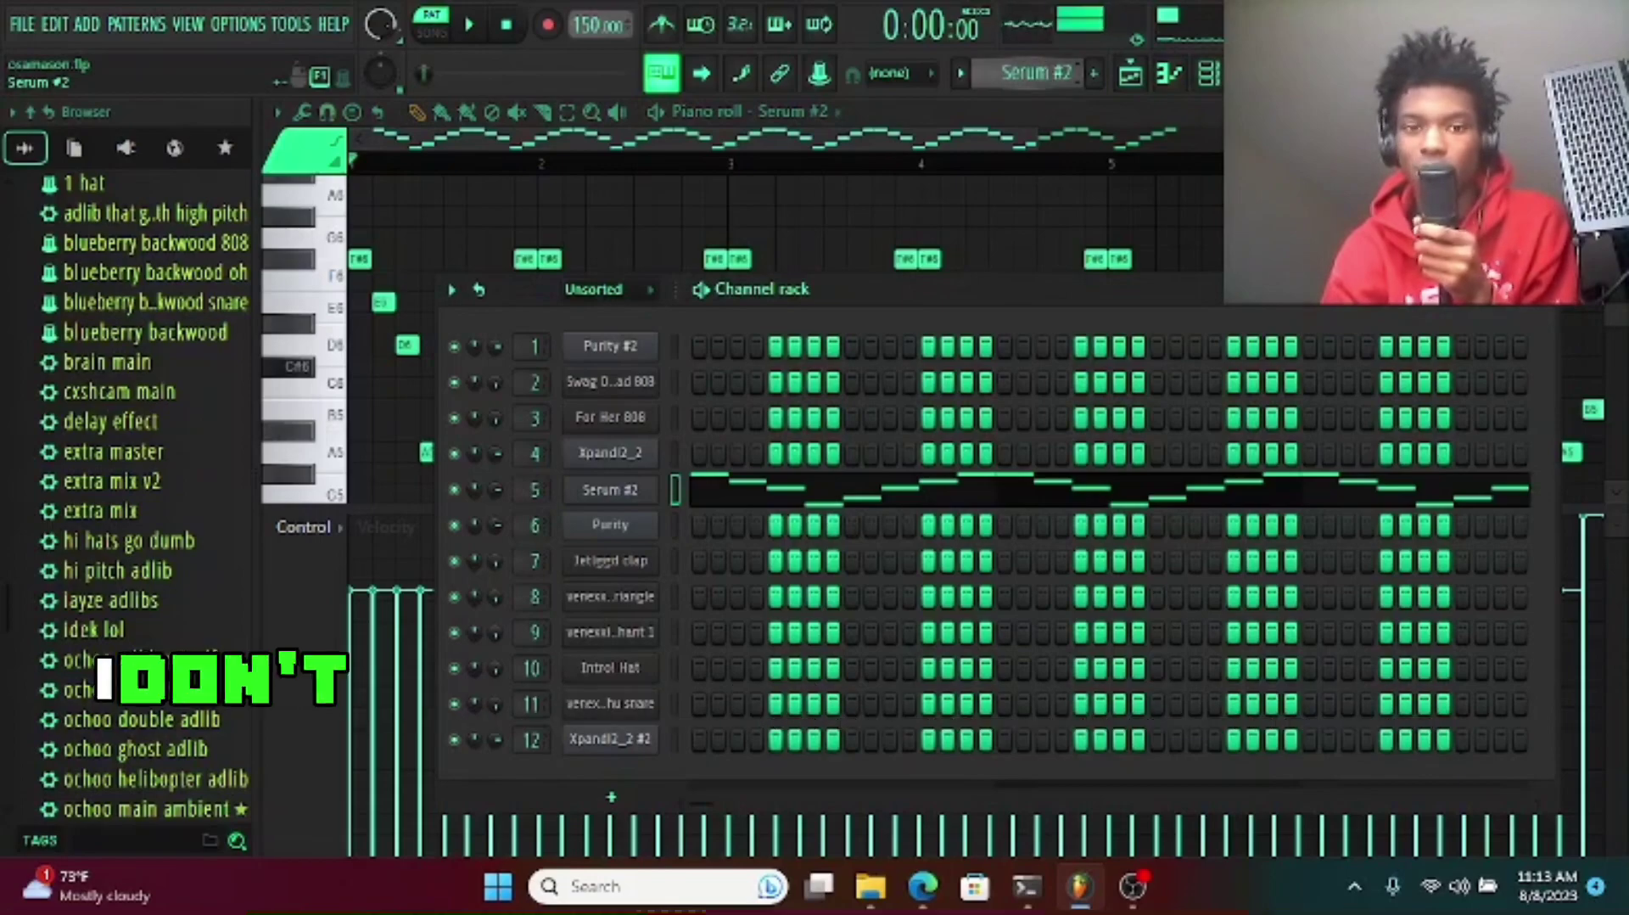
{"action": "scroll", "coordinate": [1037, 73], "scroll_direction": "down", "scroll_amount": 1}
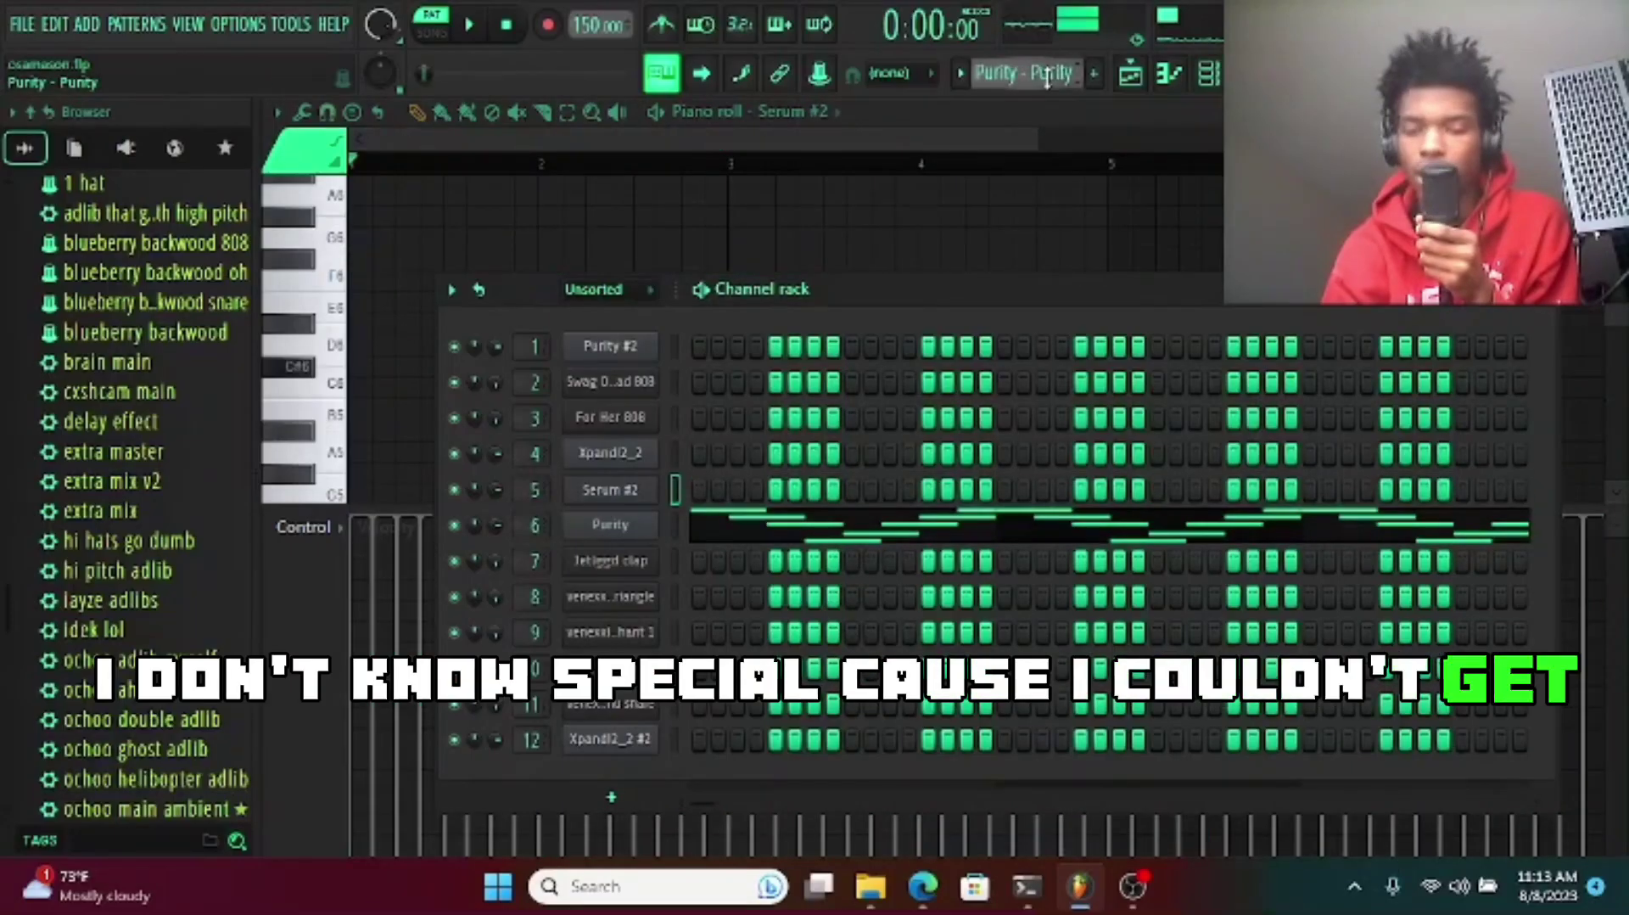
{"action": "left_click", "coordinate": [924, 535]}
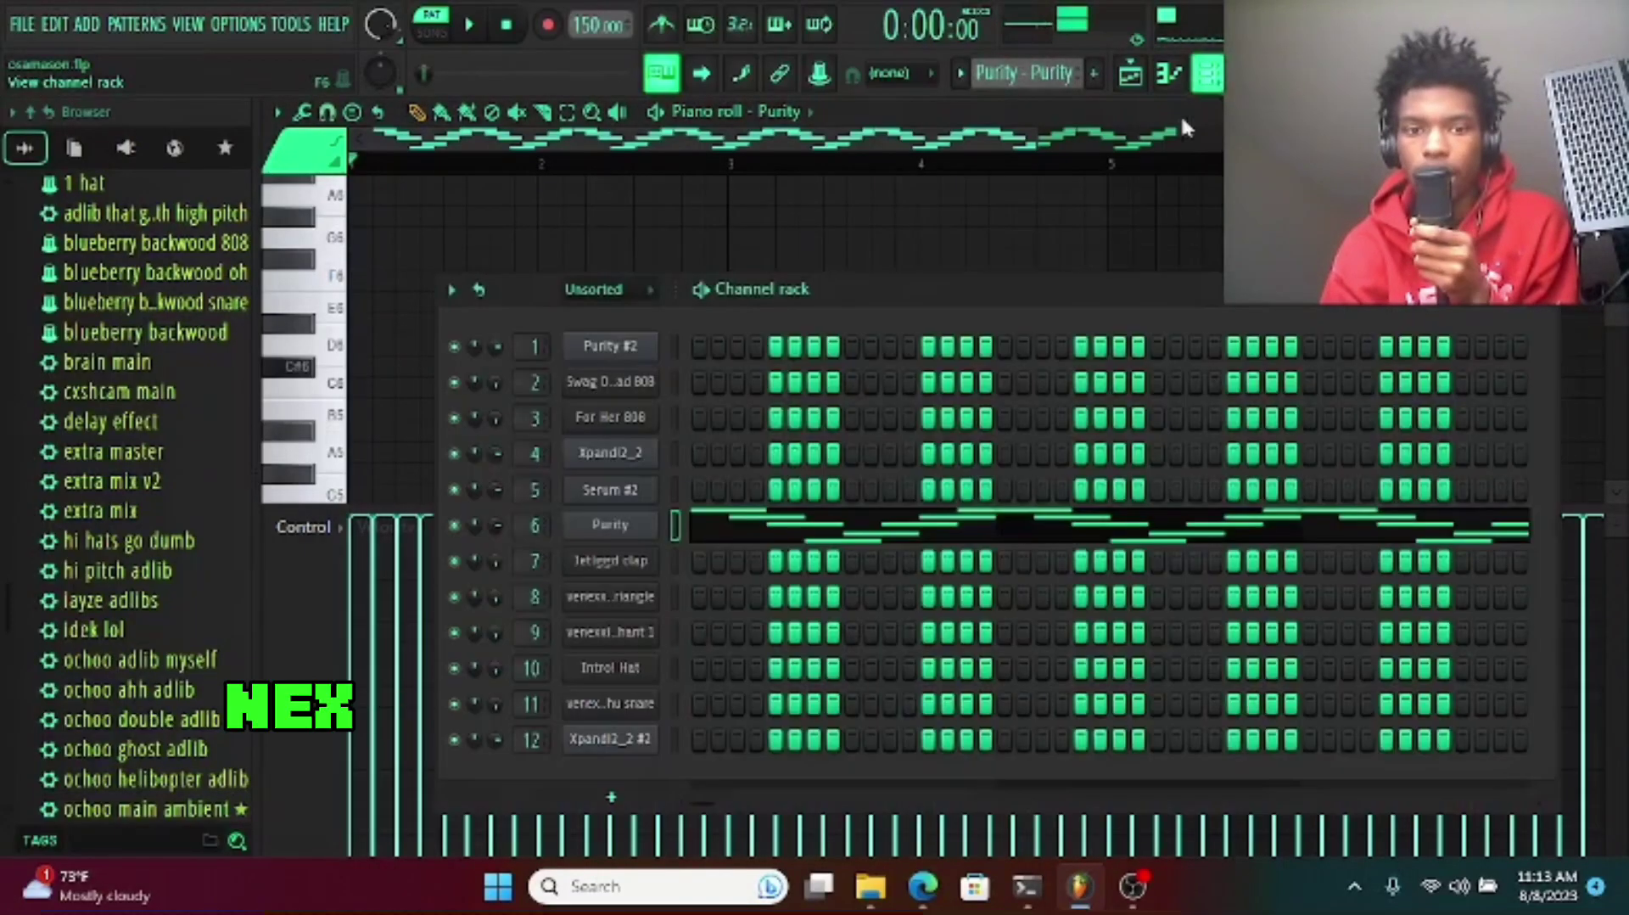
{"action": "left_click", "coordinate": [632, 528]}
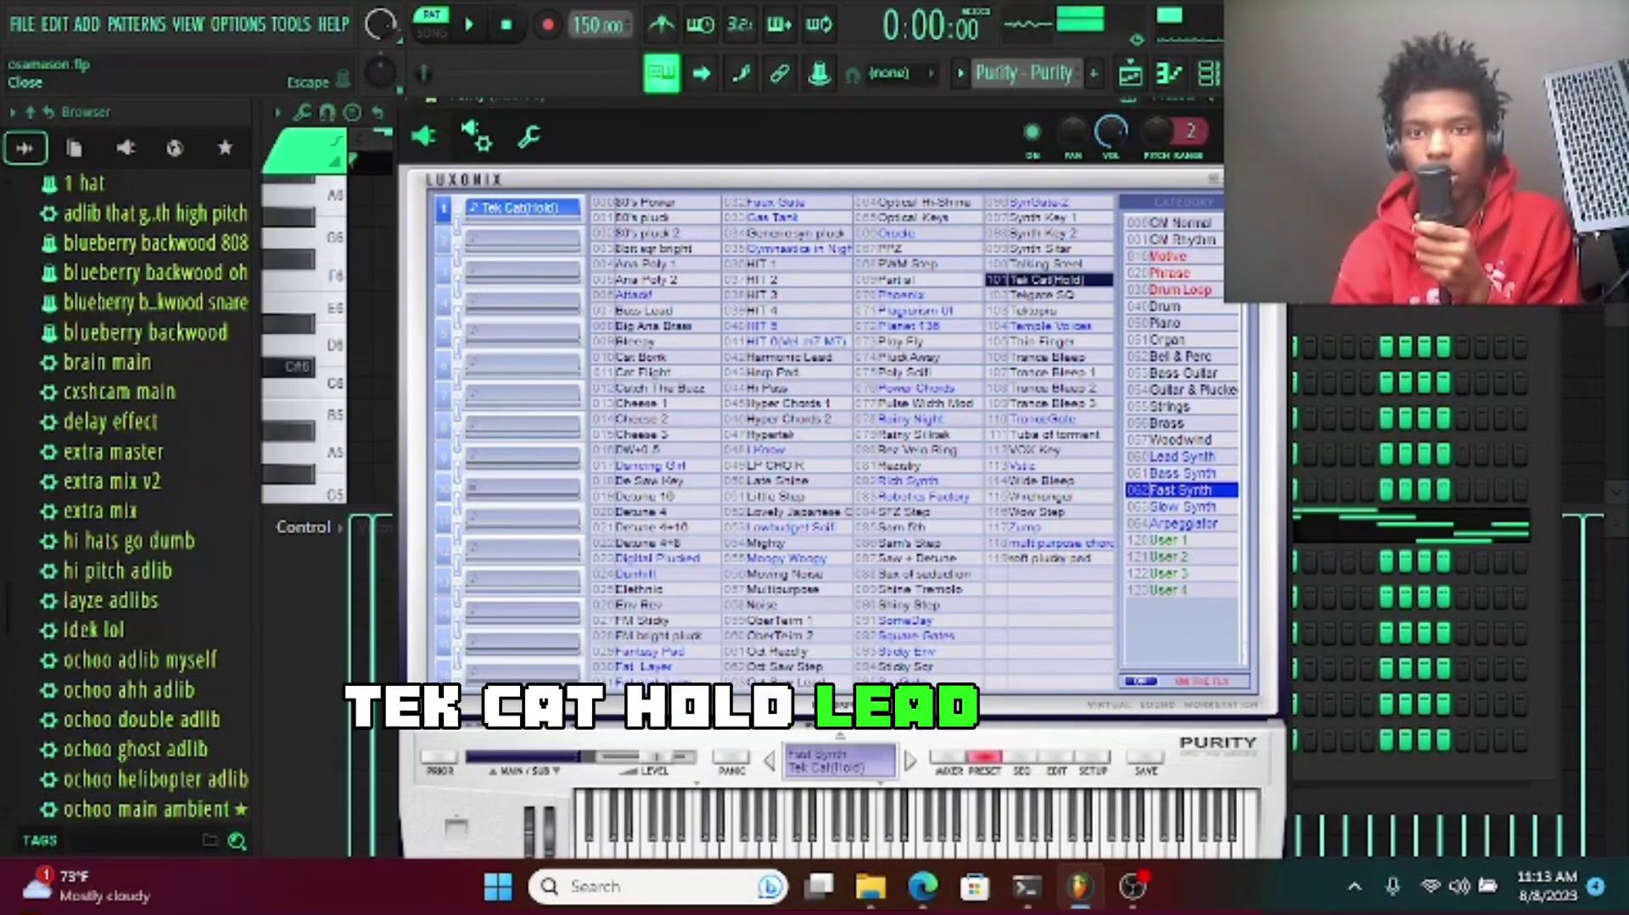
- Close the Purity instrument and play its pattern in the piano roll
{"action": "left_click", "coordinate": [1214, 177]}
{"action": "key", "text": "F7"}
{"action": "key", "text": "space"}
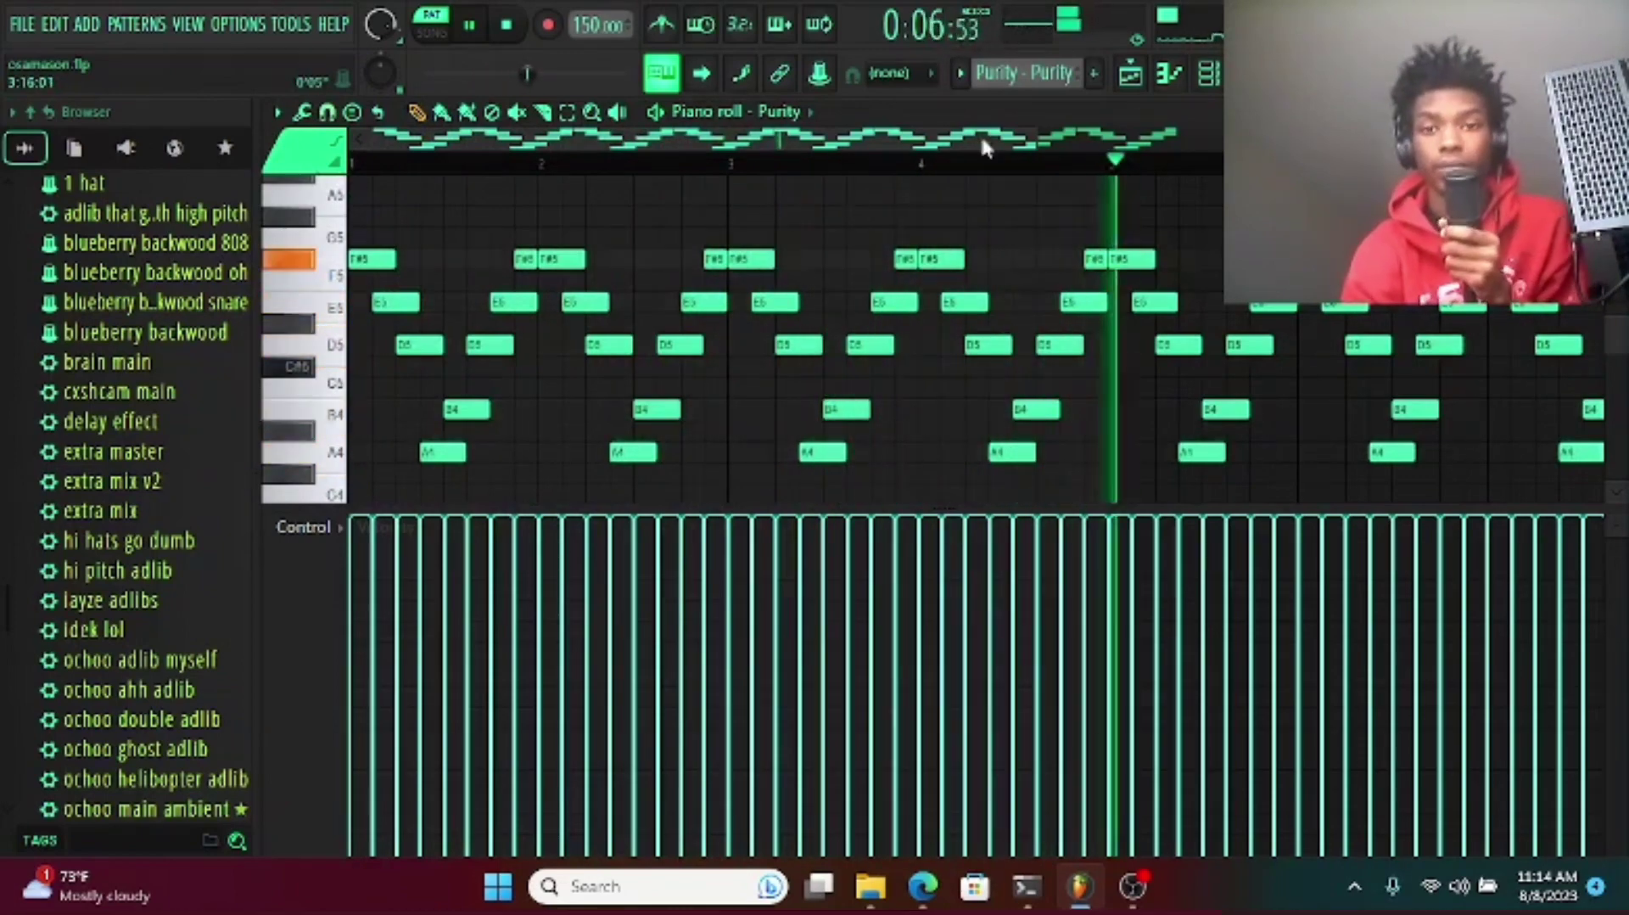
- Switch to the Purity - Xpand!2_2 #2 pattern, check its Rock Warm Fuzzy+ instrument, and play its notes in the piano roll
{"action": "scroll", "coordinate": [1052, 140], "scroll_direction": "down", "scroll_amount": 3}
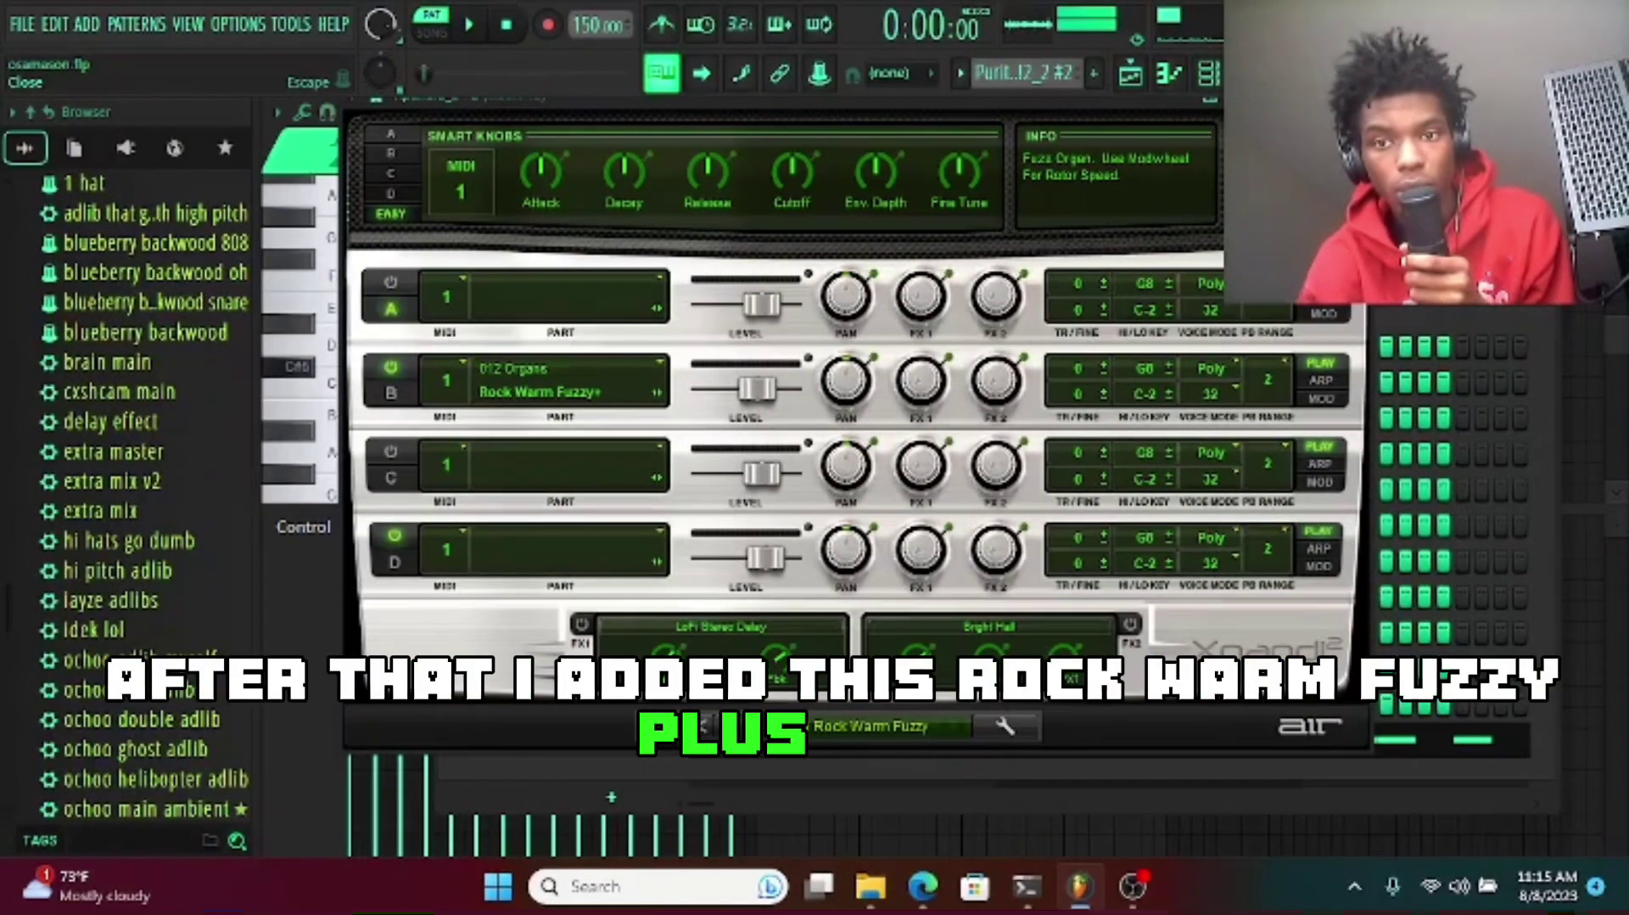
{"action": "key", "text": "Escape"}
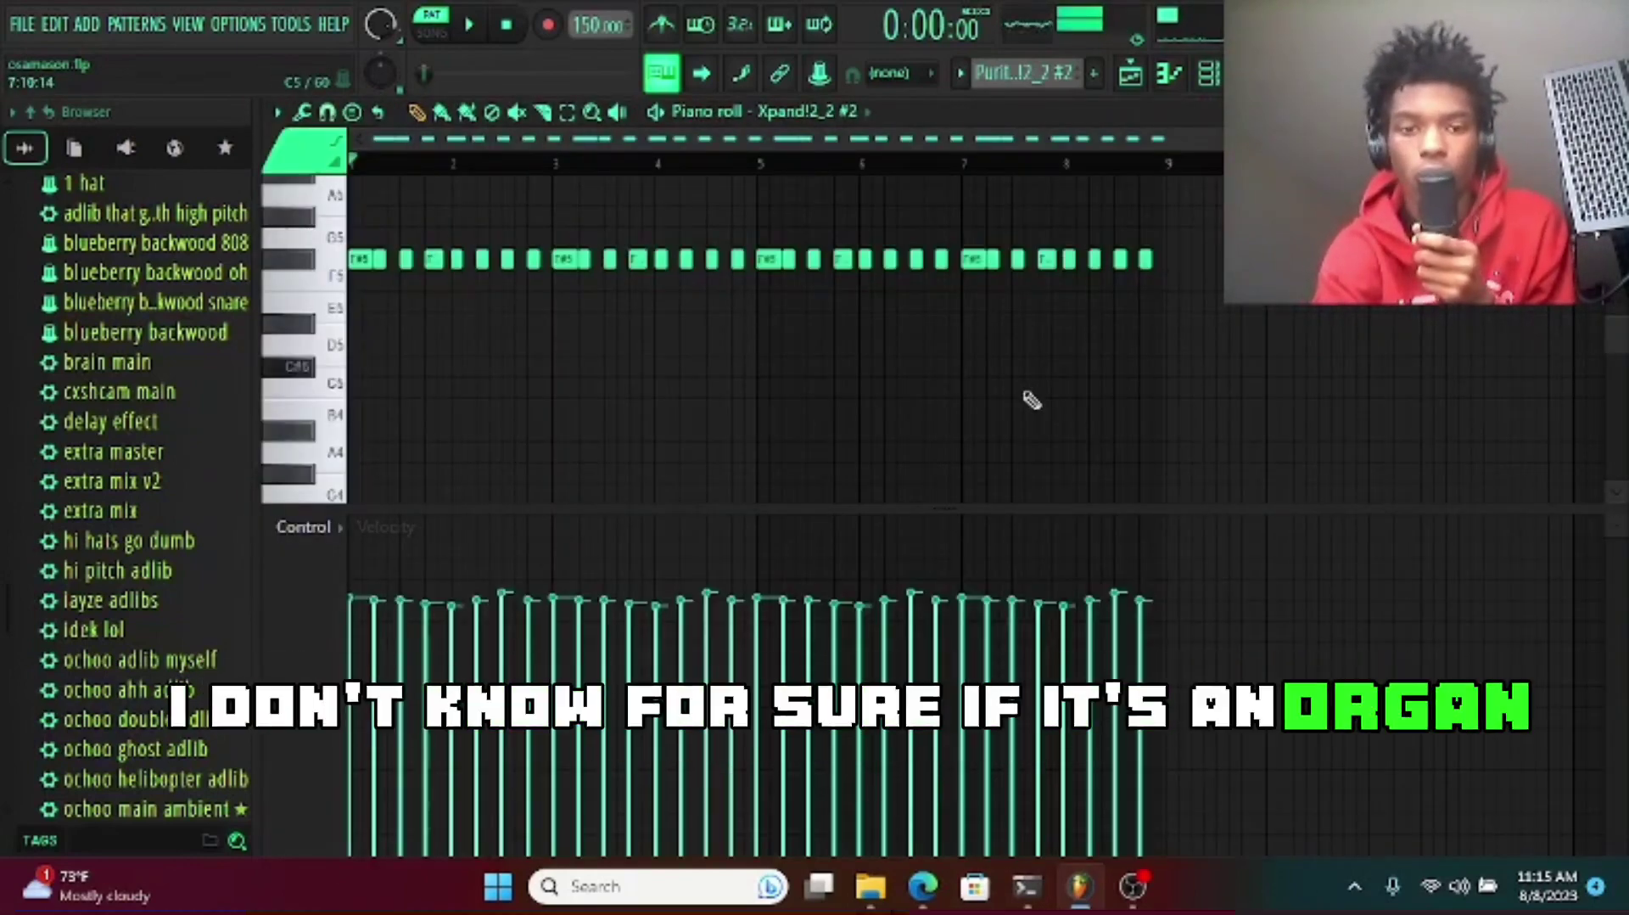
{"action": "key", "text": "space"}
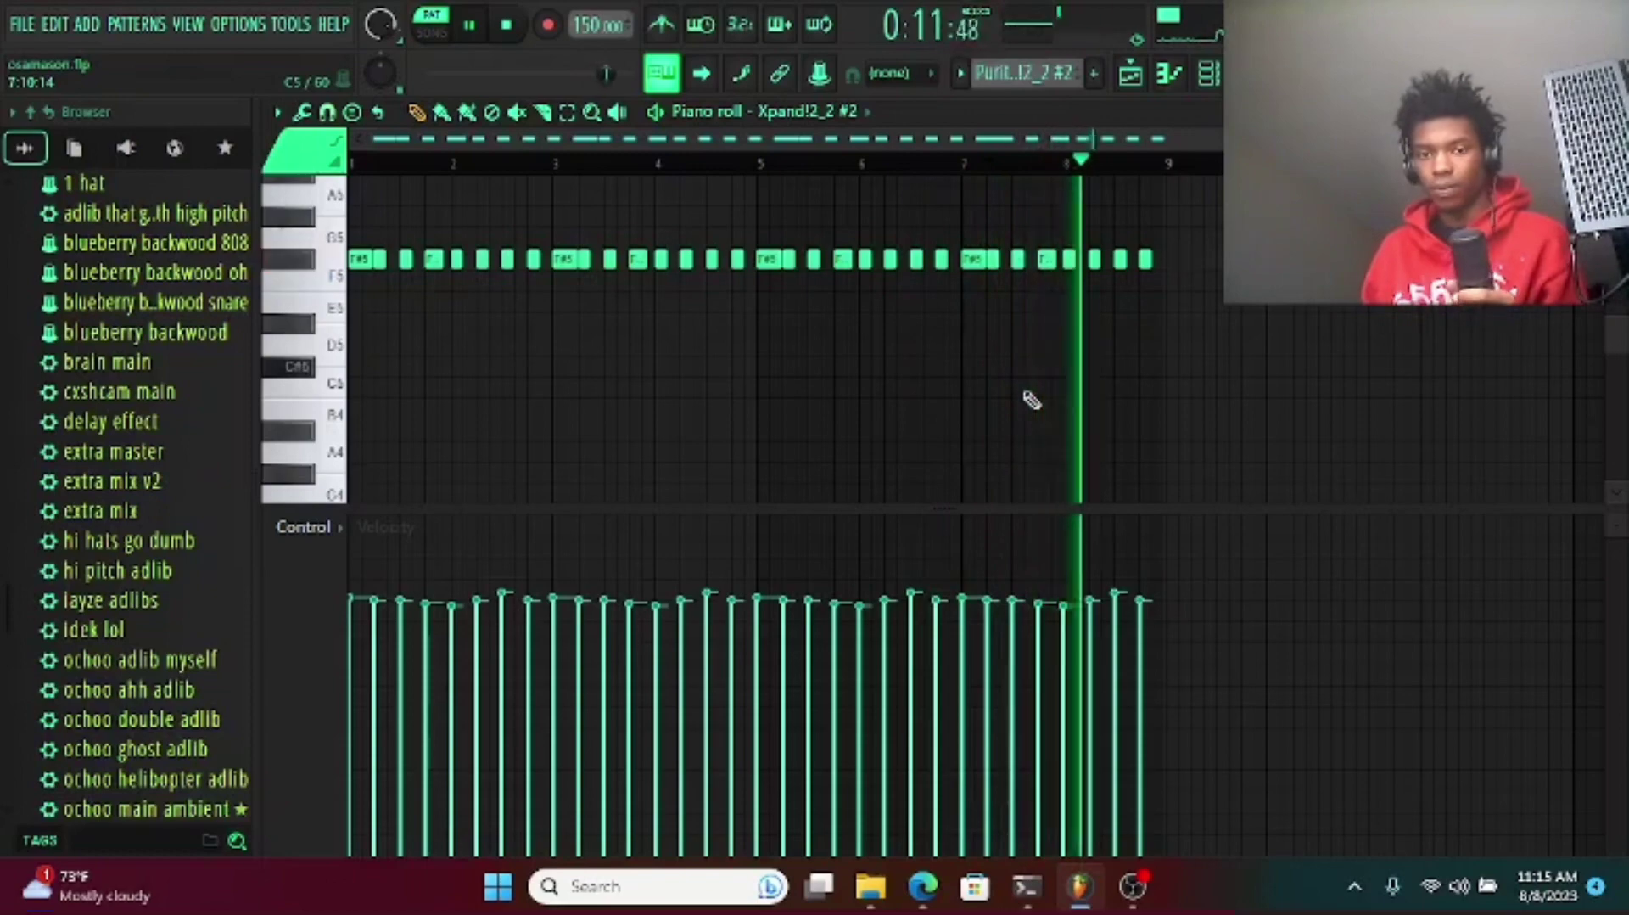
{"action": "key", "text": "space"}
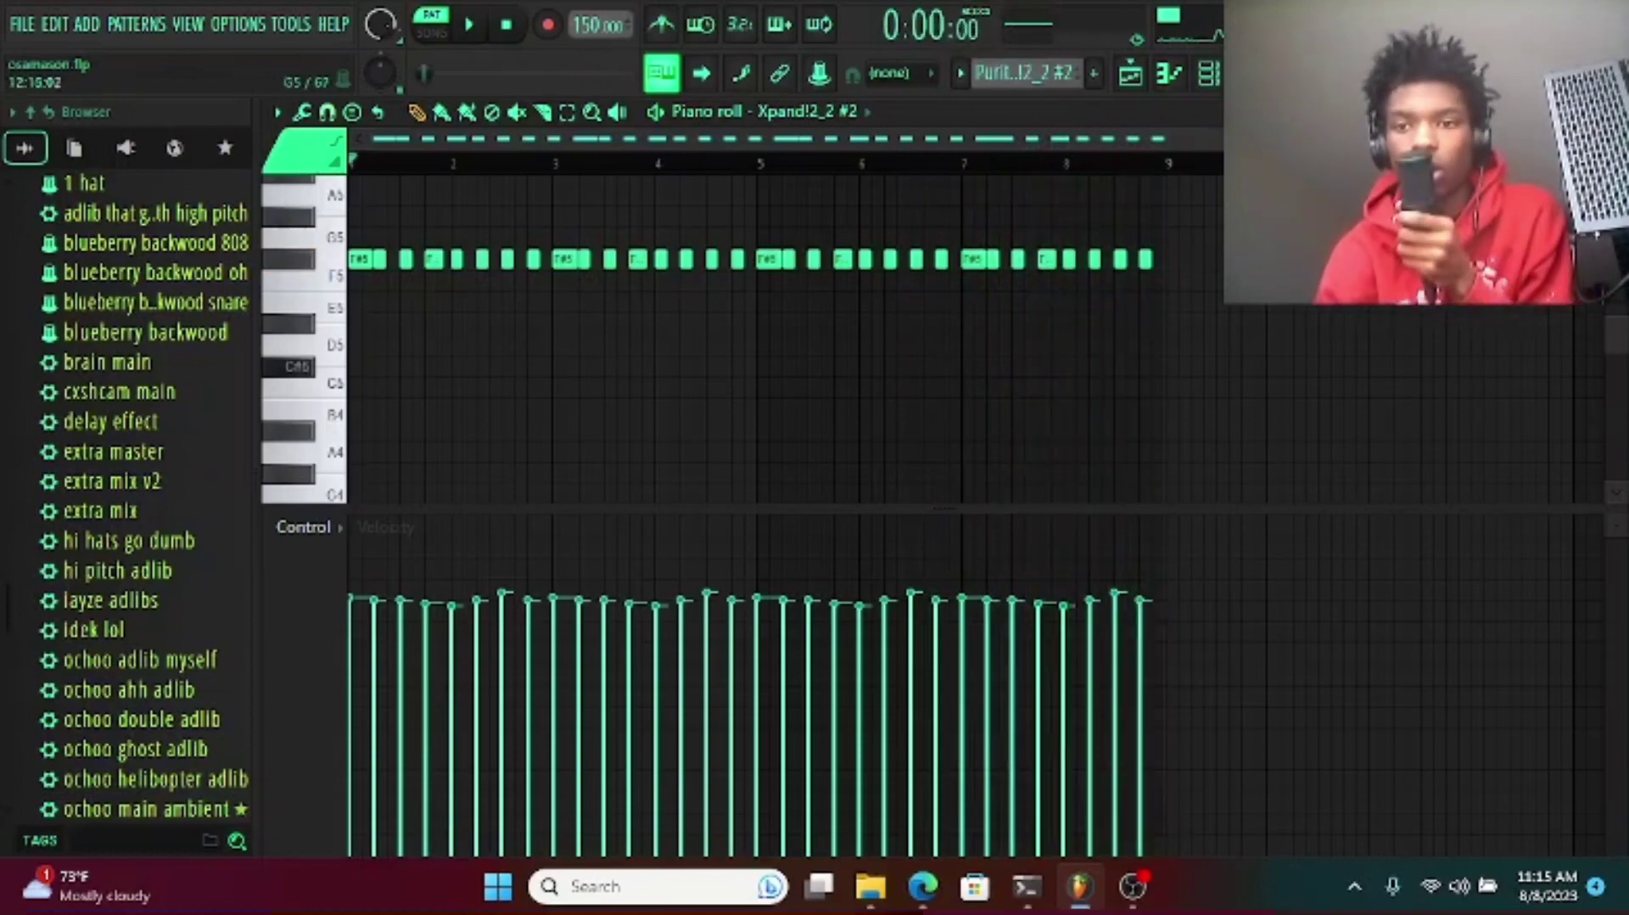
- Return to the playlist, unmute the melody tracks with the drum tracks muted, and play the melody together
{"action": "key", "text": "Escape"}
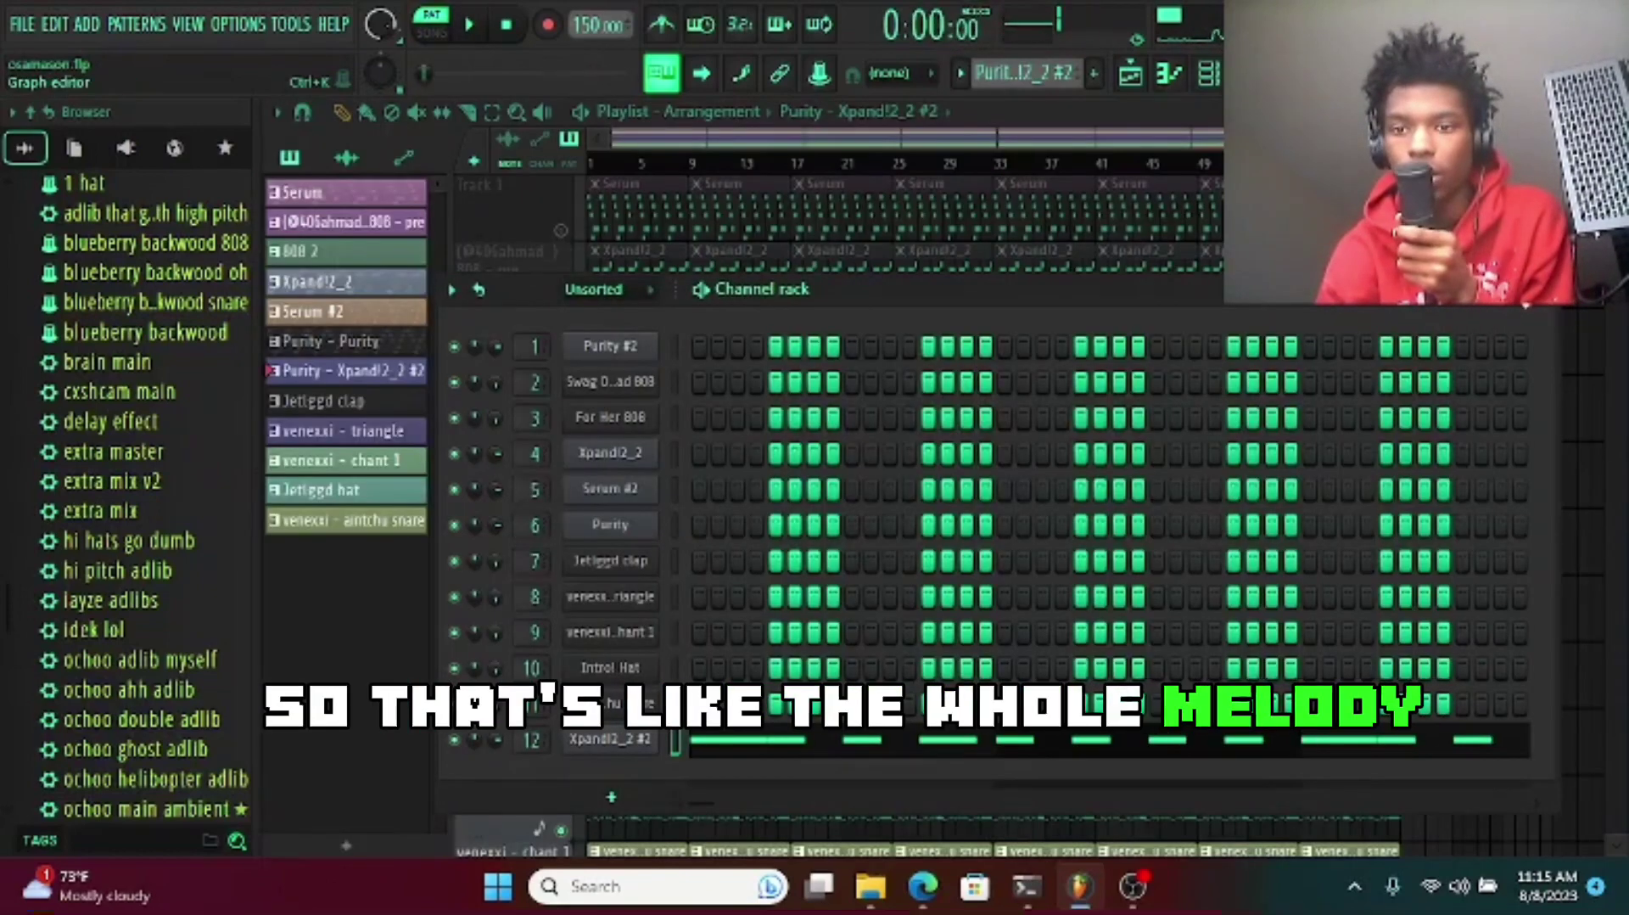
{"action": "key", "text": "F6"}
{"action": "left_click", "coordinate": [560, 231]}
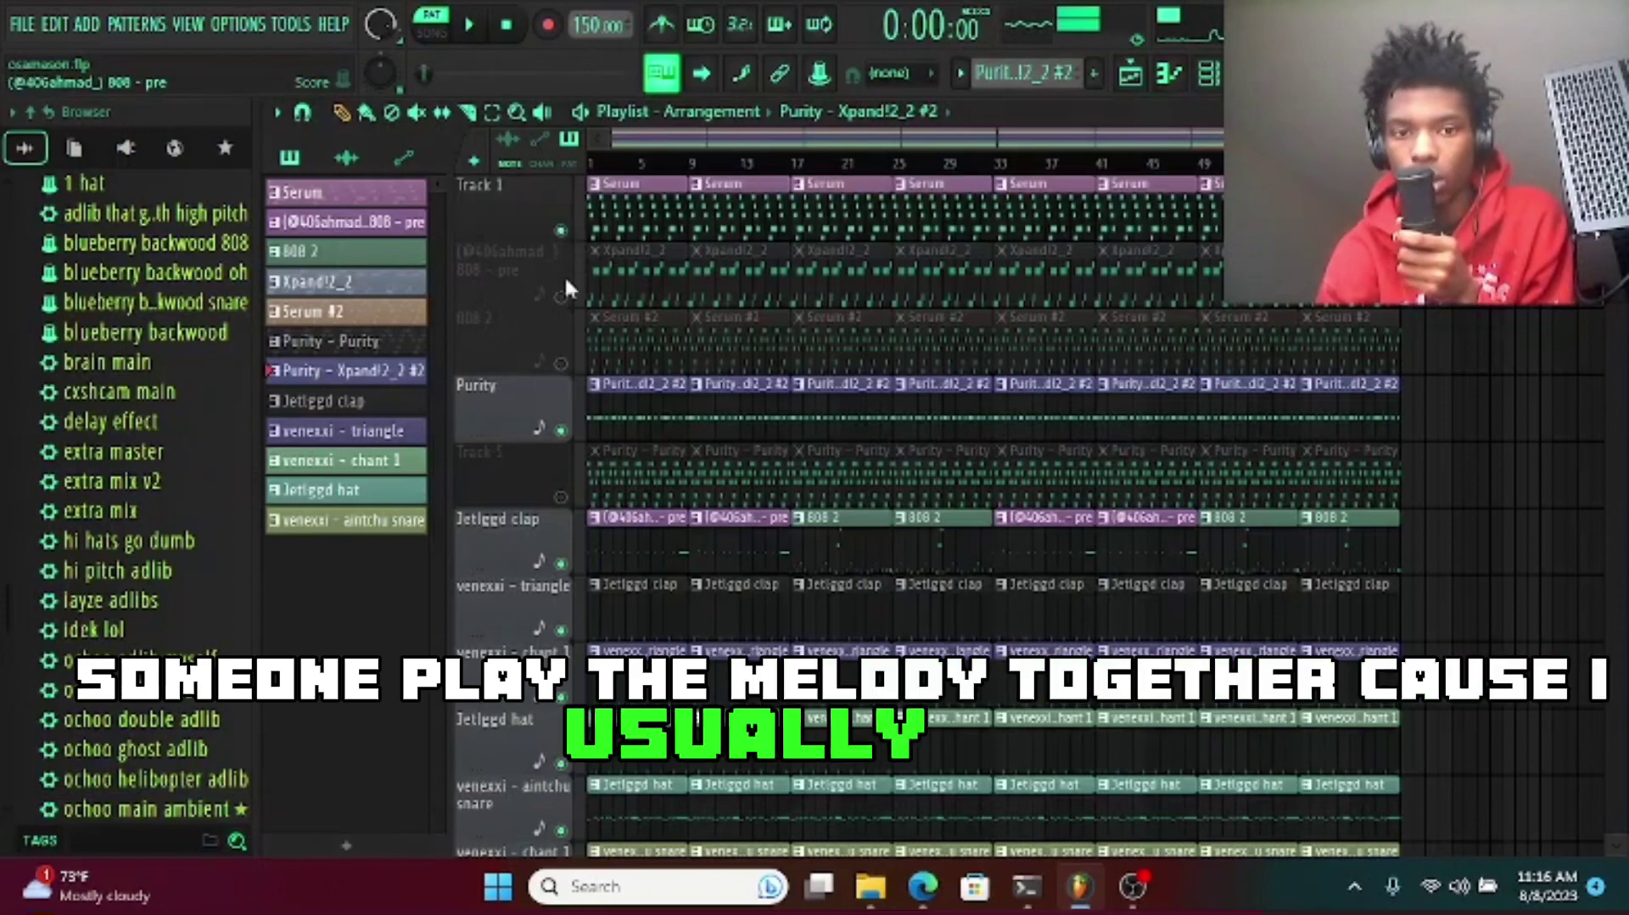
{"action": "left_click", "coordinate": [561, 297]}
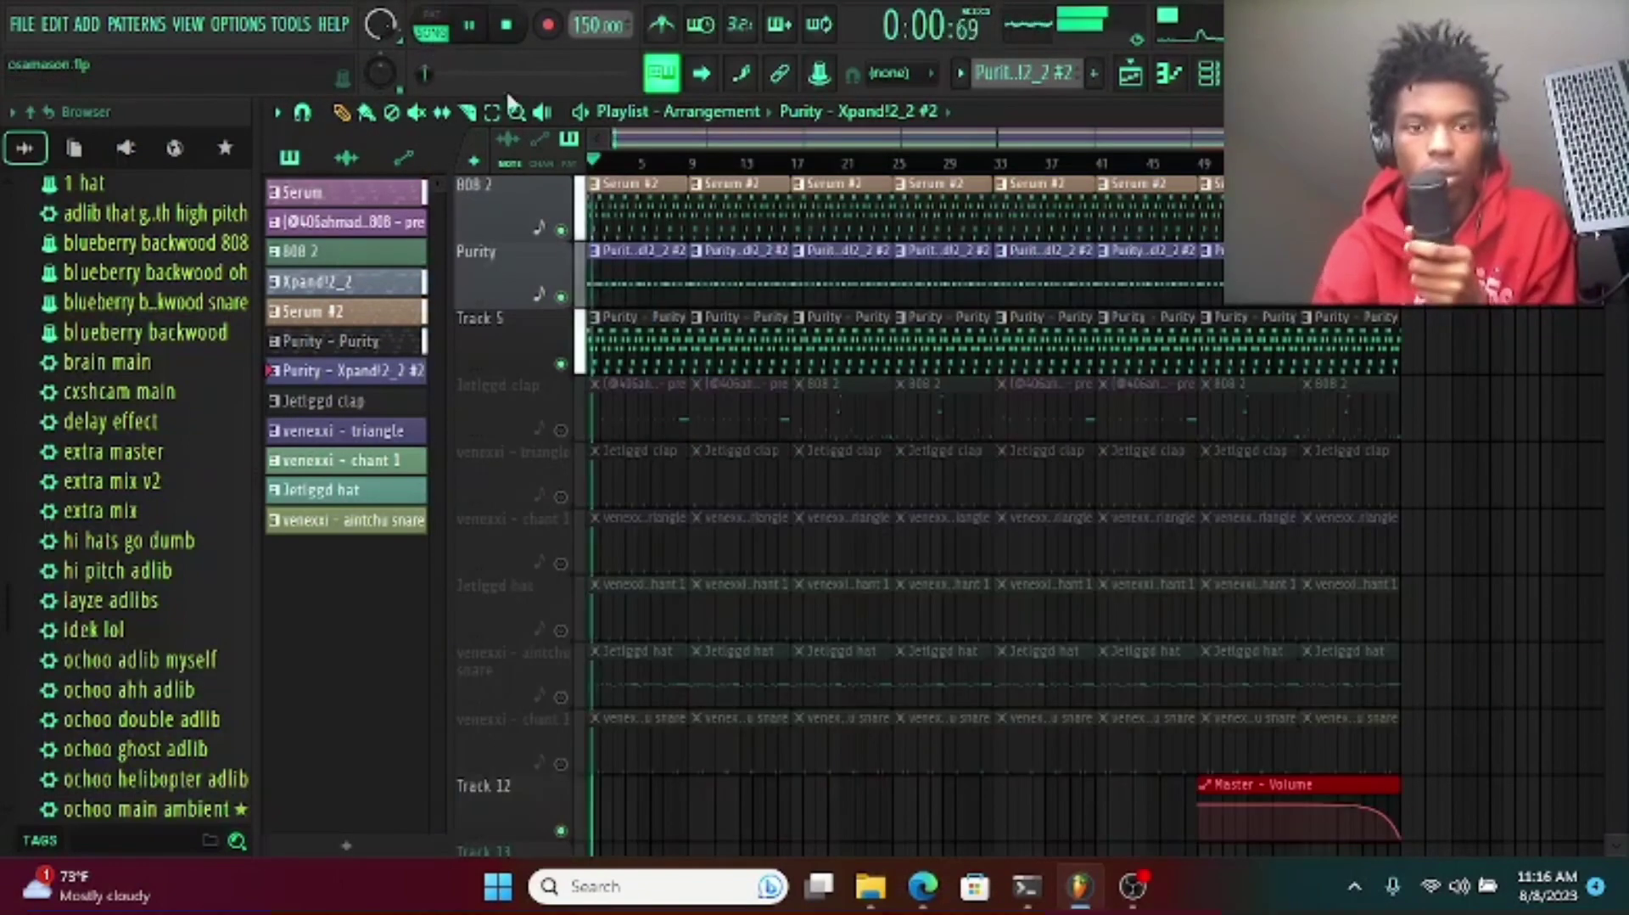
{"action": "scroll", "coordinate": [679, 277], "scroll_direction": "up", "scroll_amount": 2}
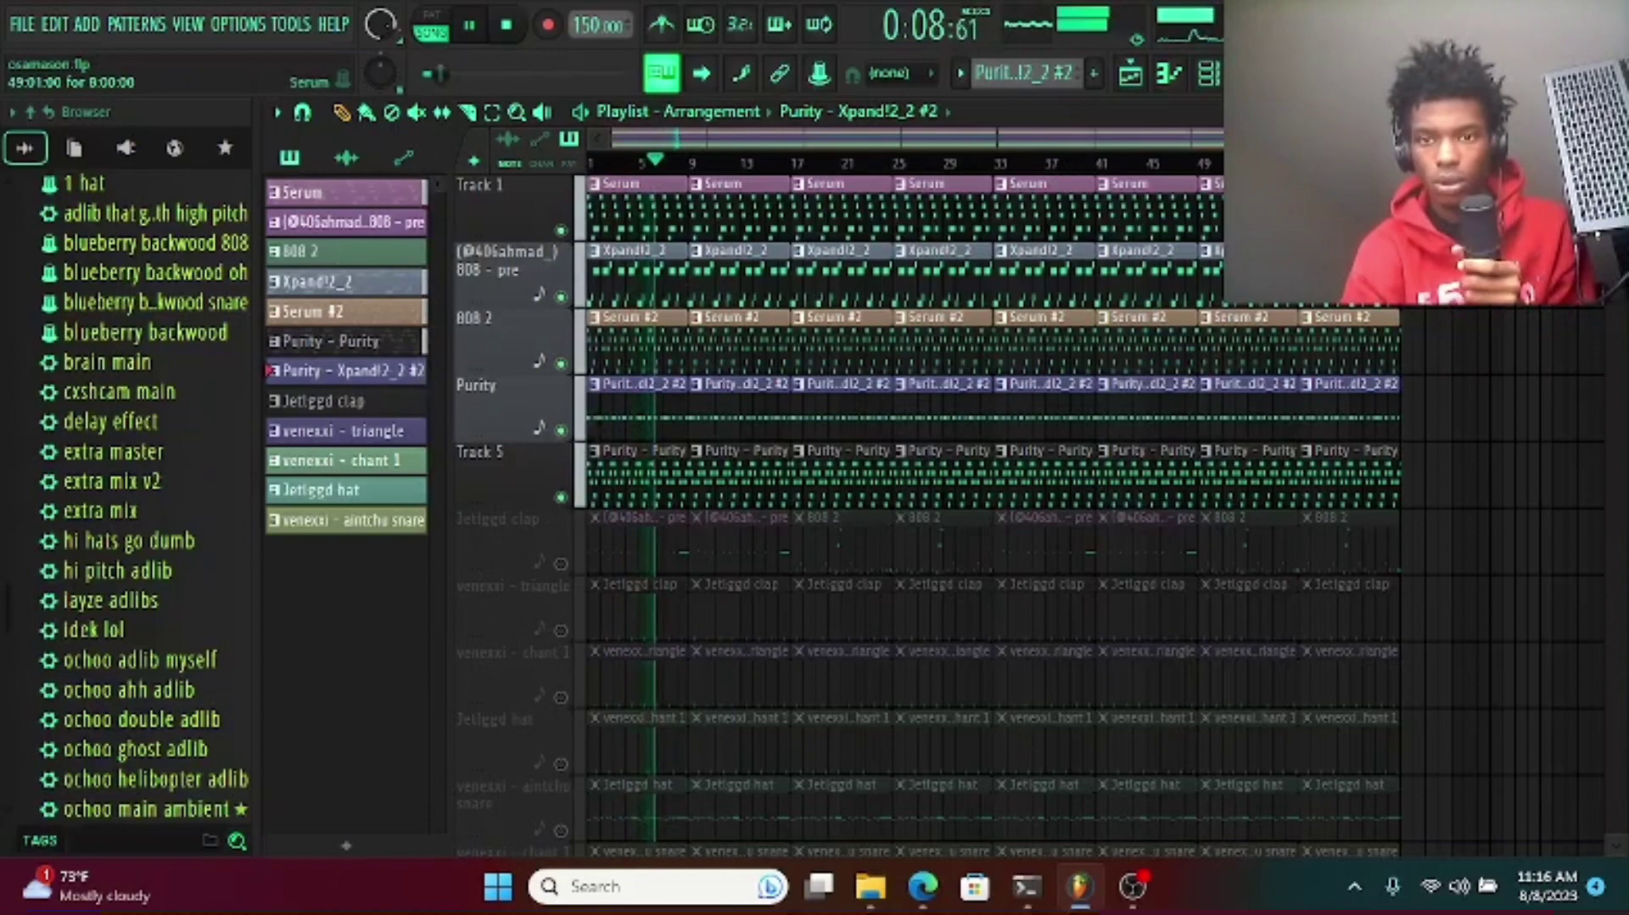
{"action": "left_click", "coordinate": [1212, 89]}
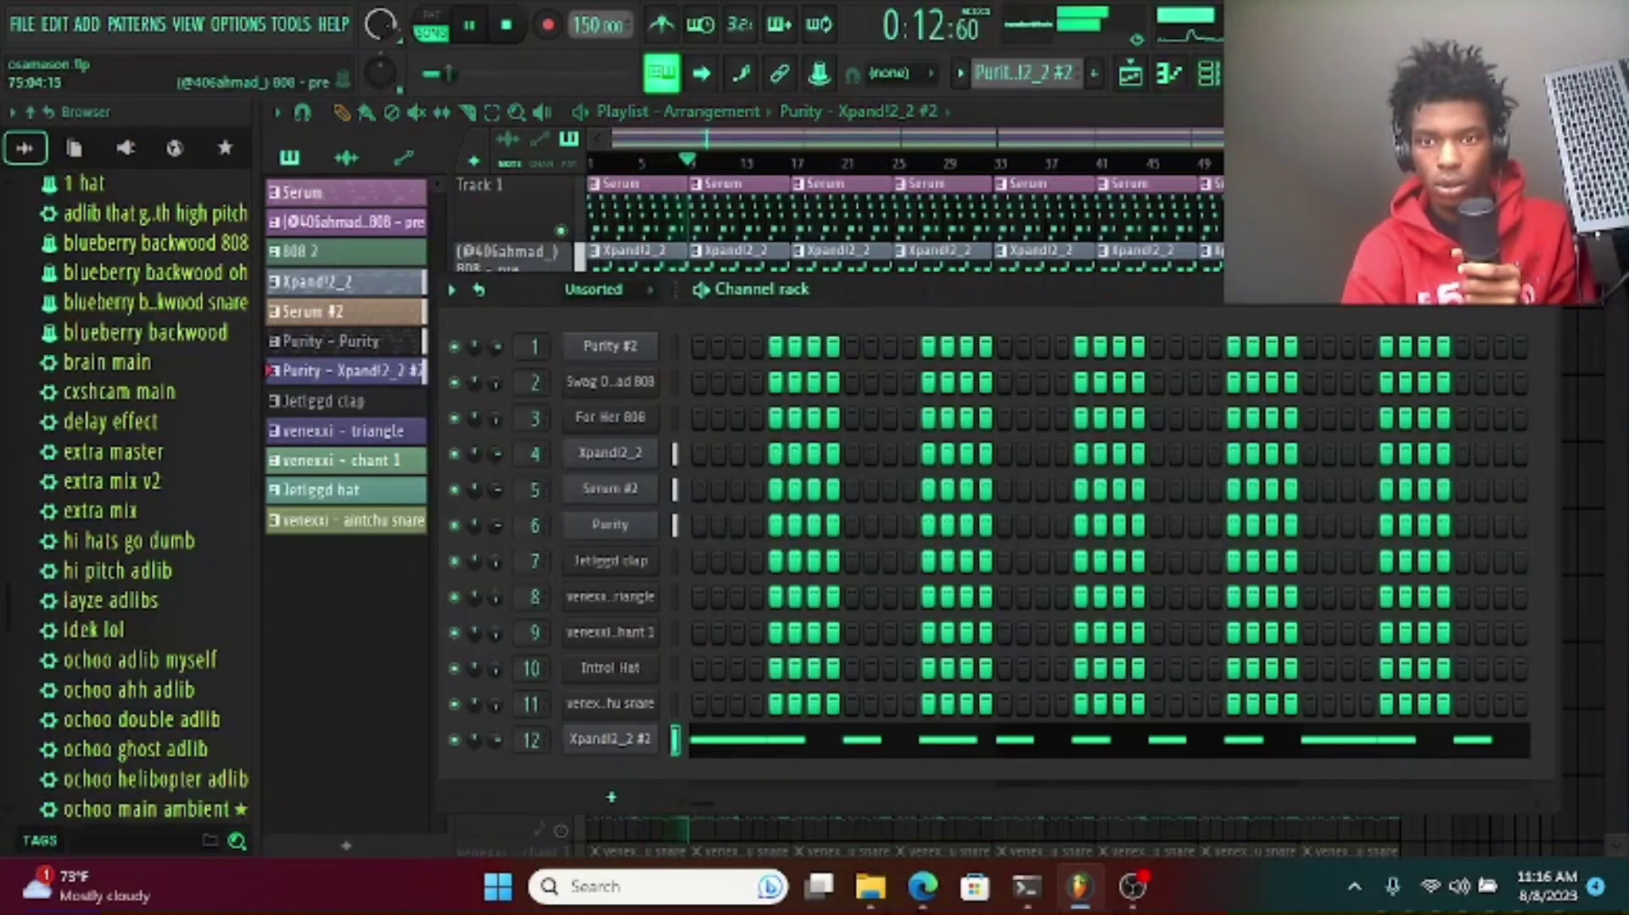
{"action": "left_click", "coordinate": [1571, 307]}
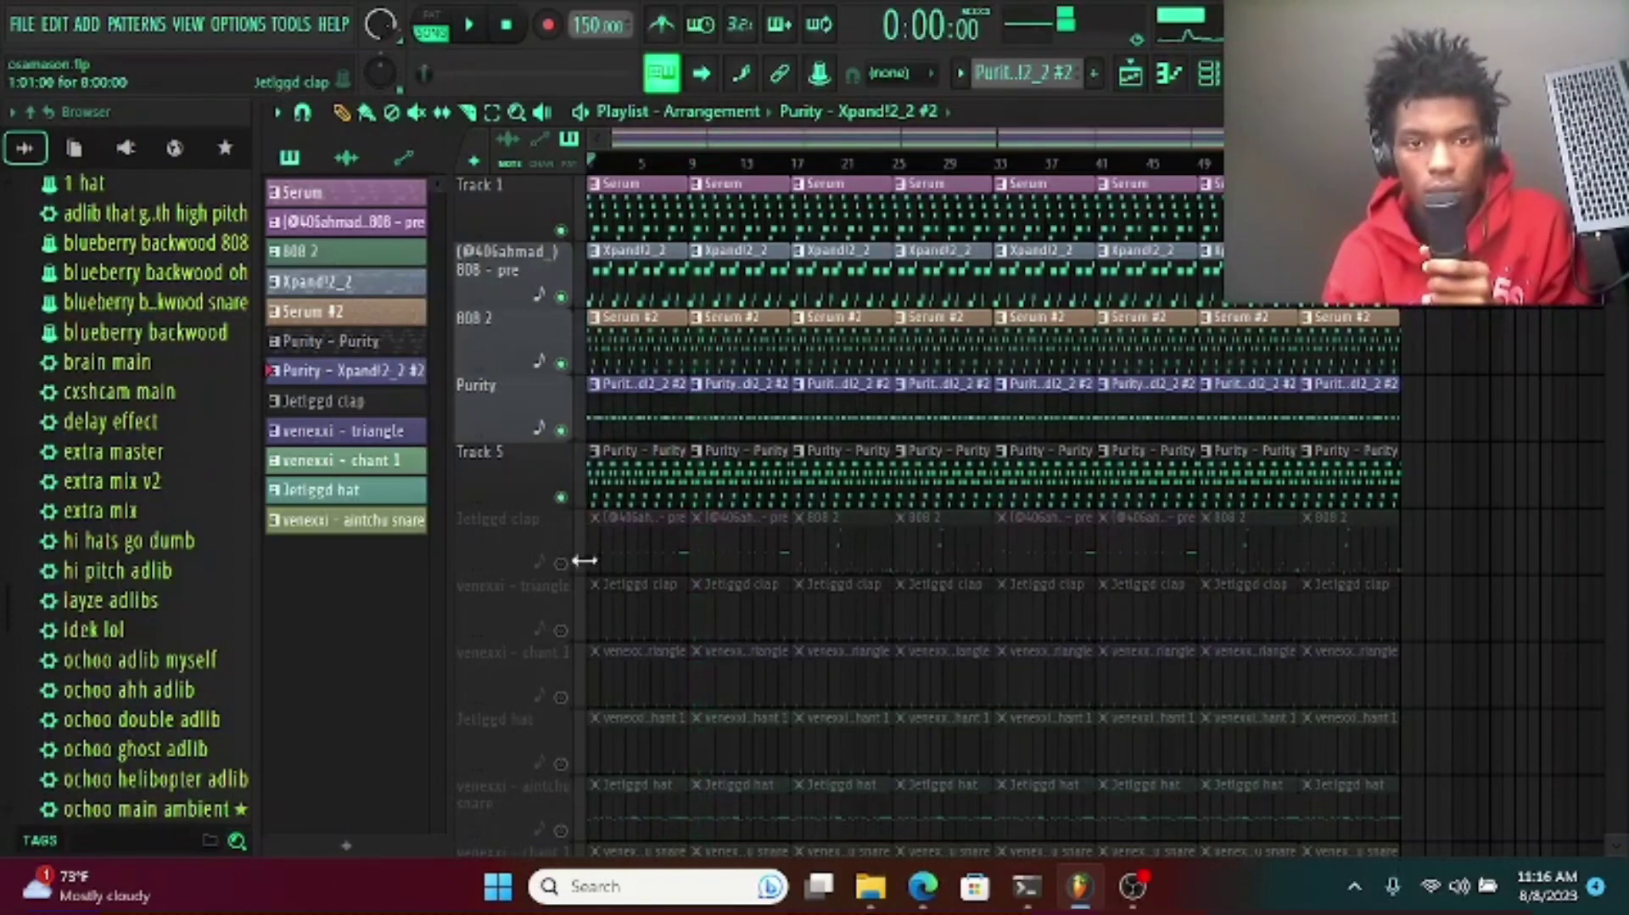
- Open the Swag Overload 808 notes from the first 808 clip in the playlist and play them
{"action": "double_click", "coordinate": [620, 489]}
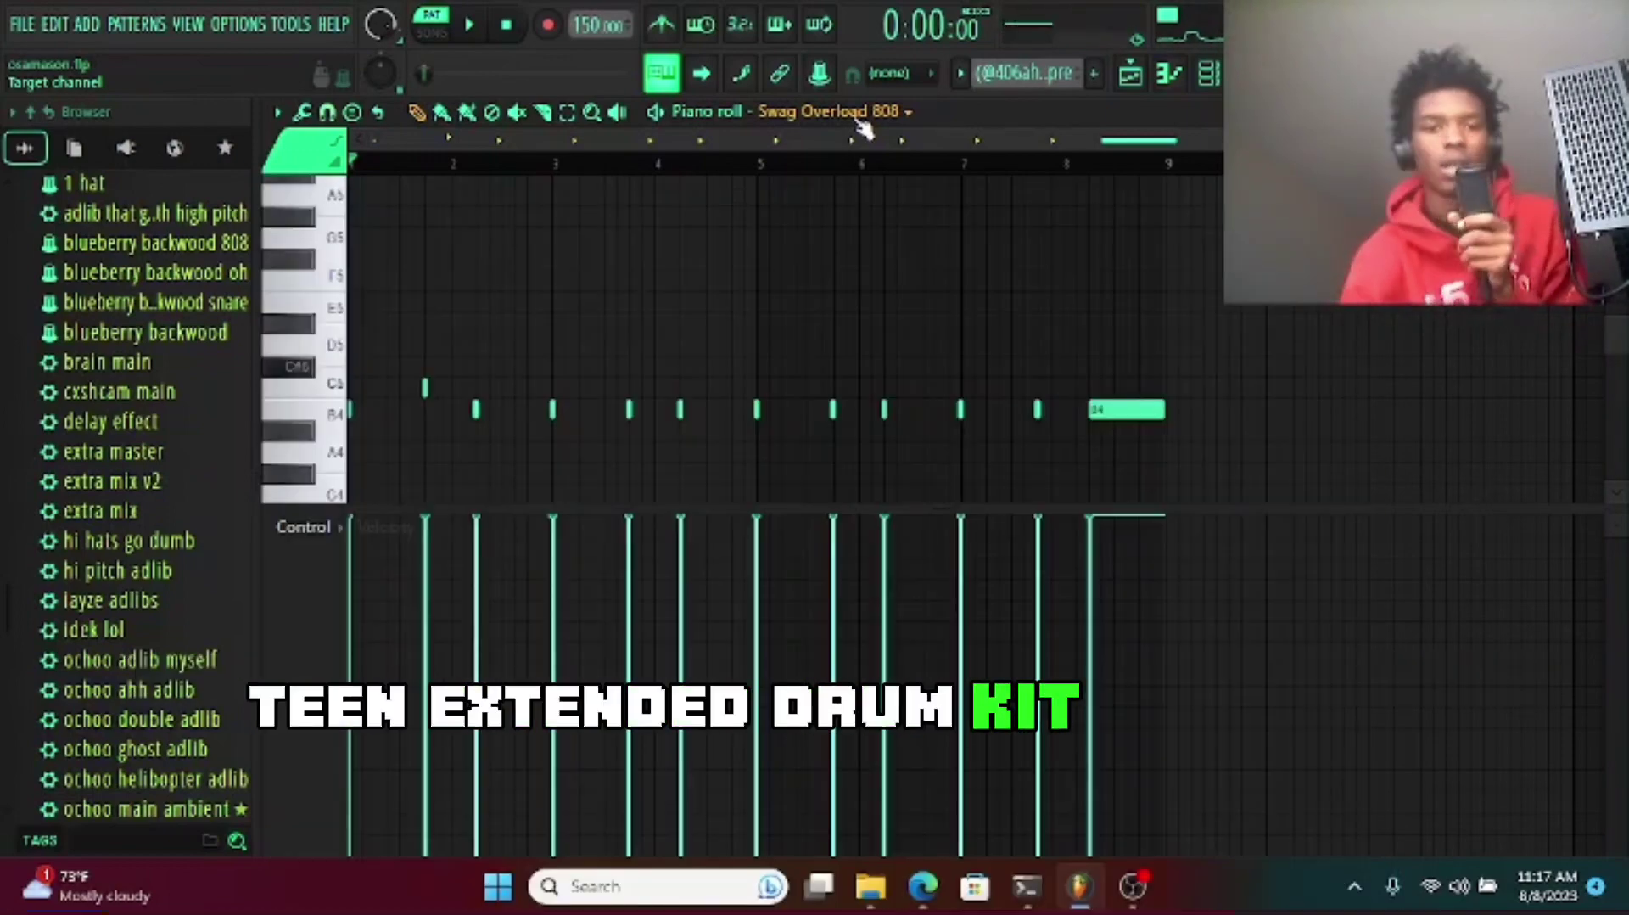
{"action": "left_click", "coordinate": [472, 27]}
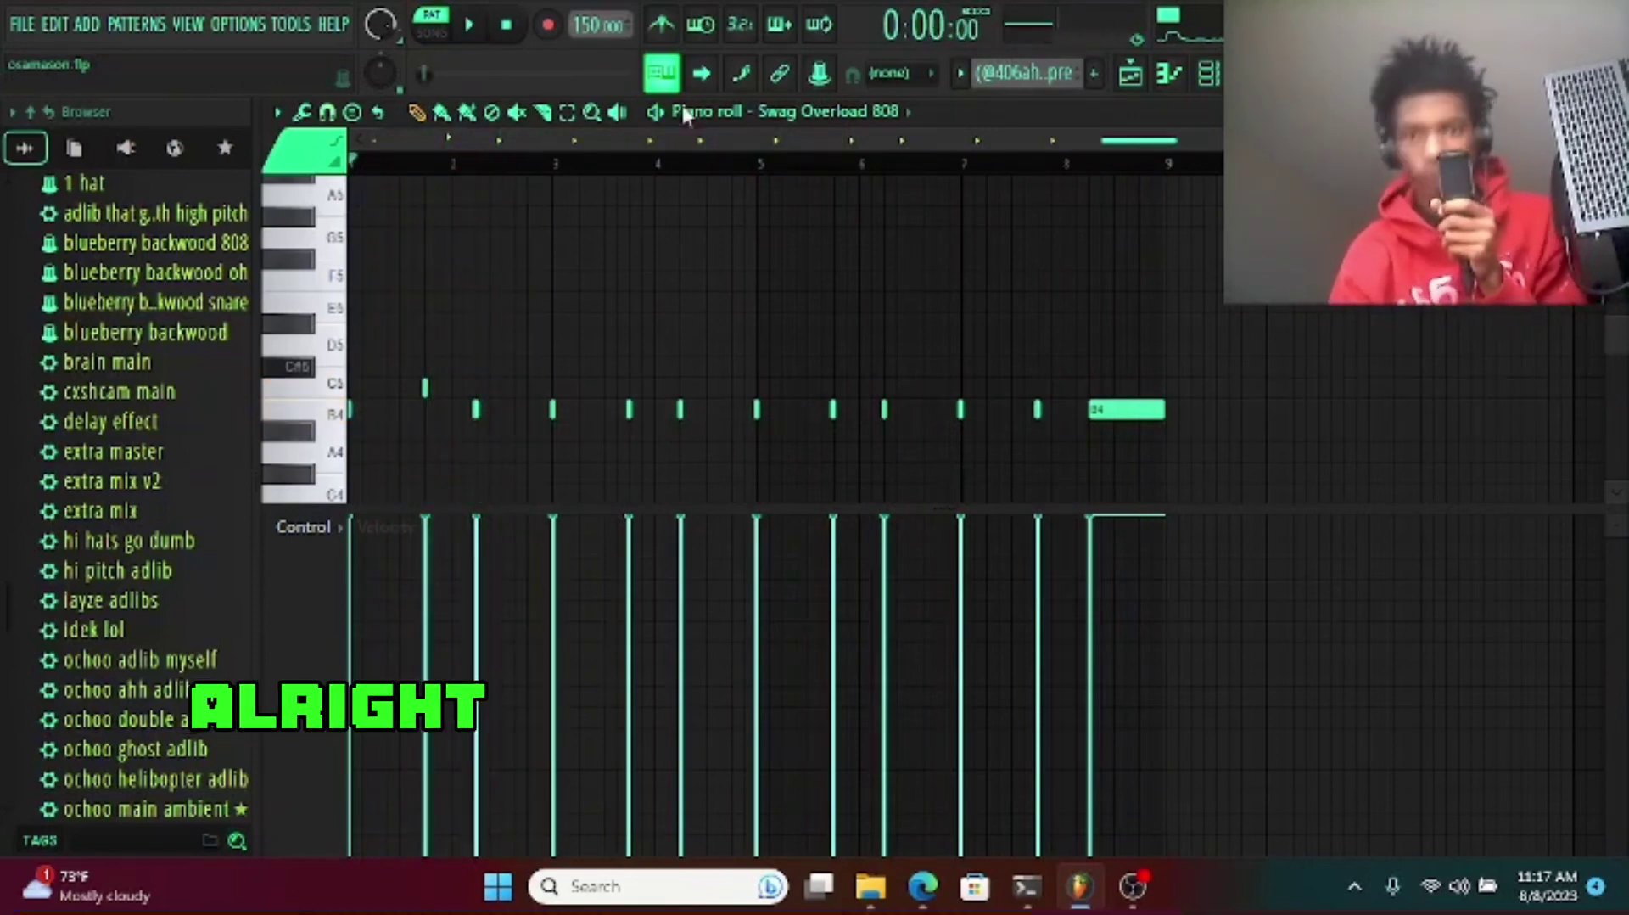
- Switch to the 808 2 pattern, open the For Her 808 notes in the piano roll and play them through
{"action": "left_click", "coordinate": [1210, 78]}
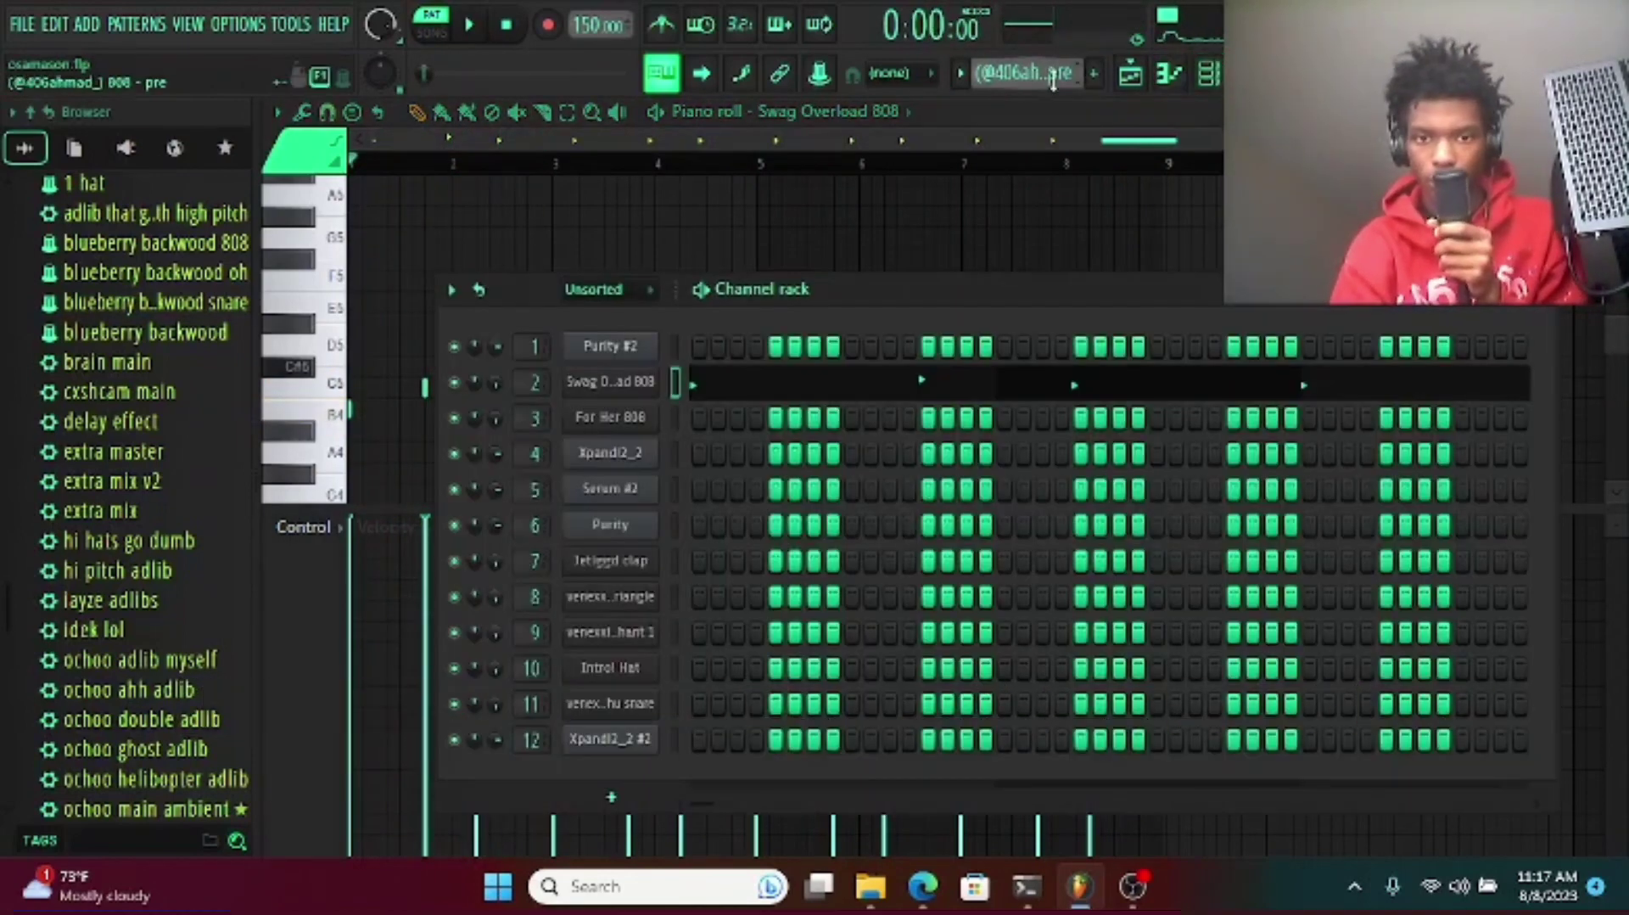
{"action": "scroll", "coordinate": [1027, 73], "scroll_direction": "down", "scroll_amount": 1}
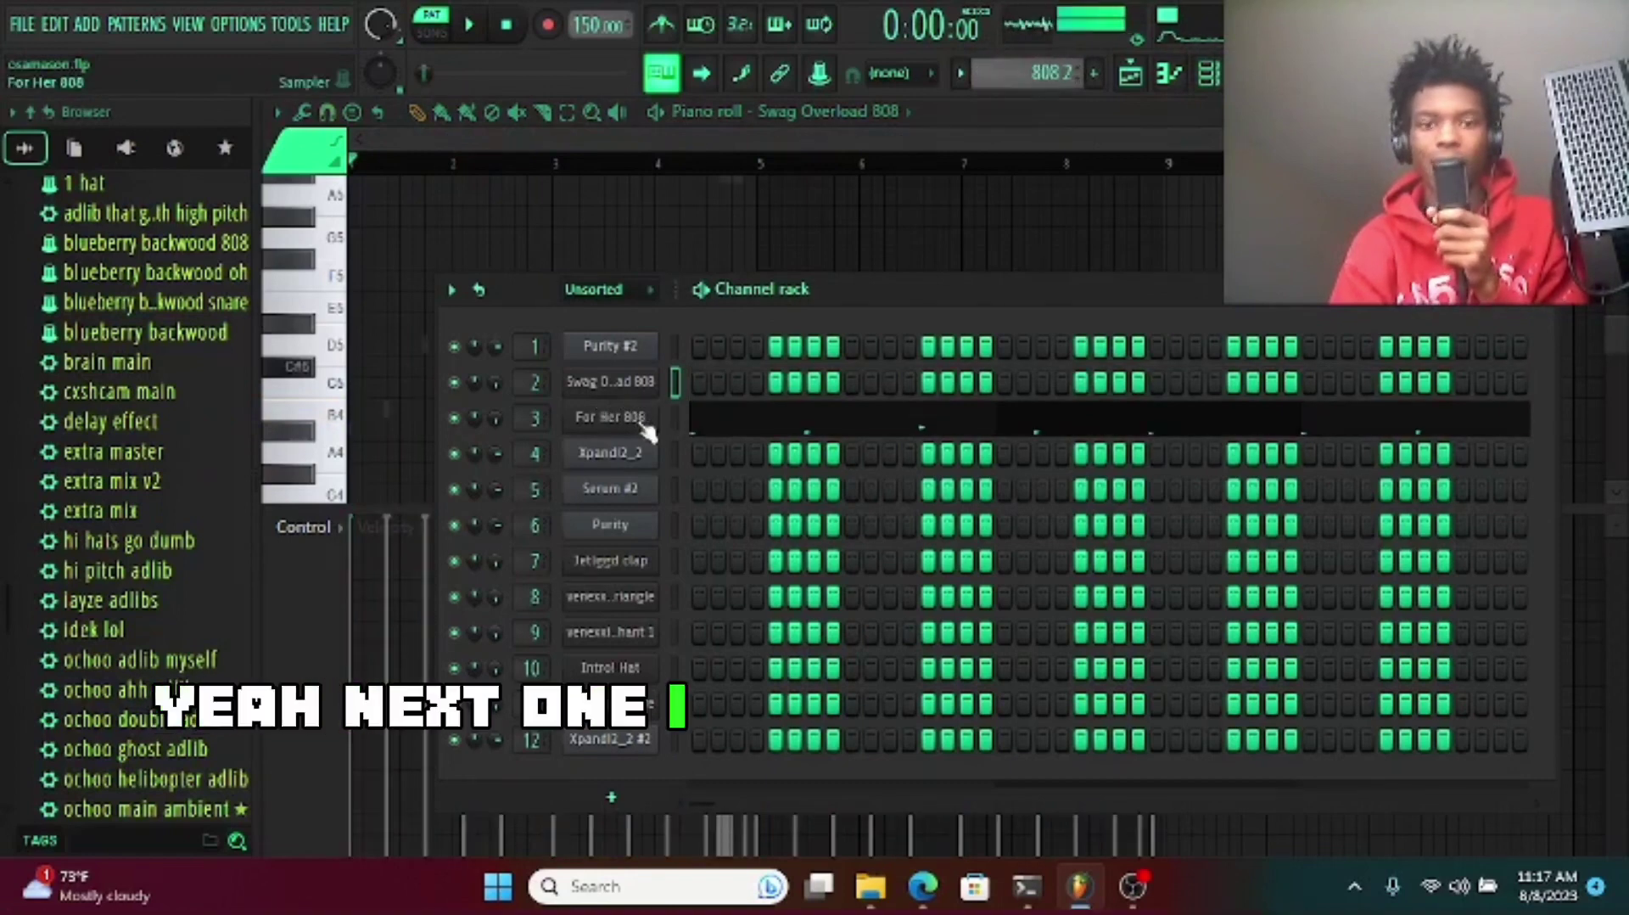
{"action": "left_click", "coordinate": [717, 424]}
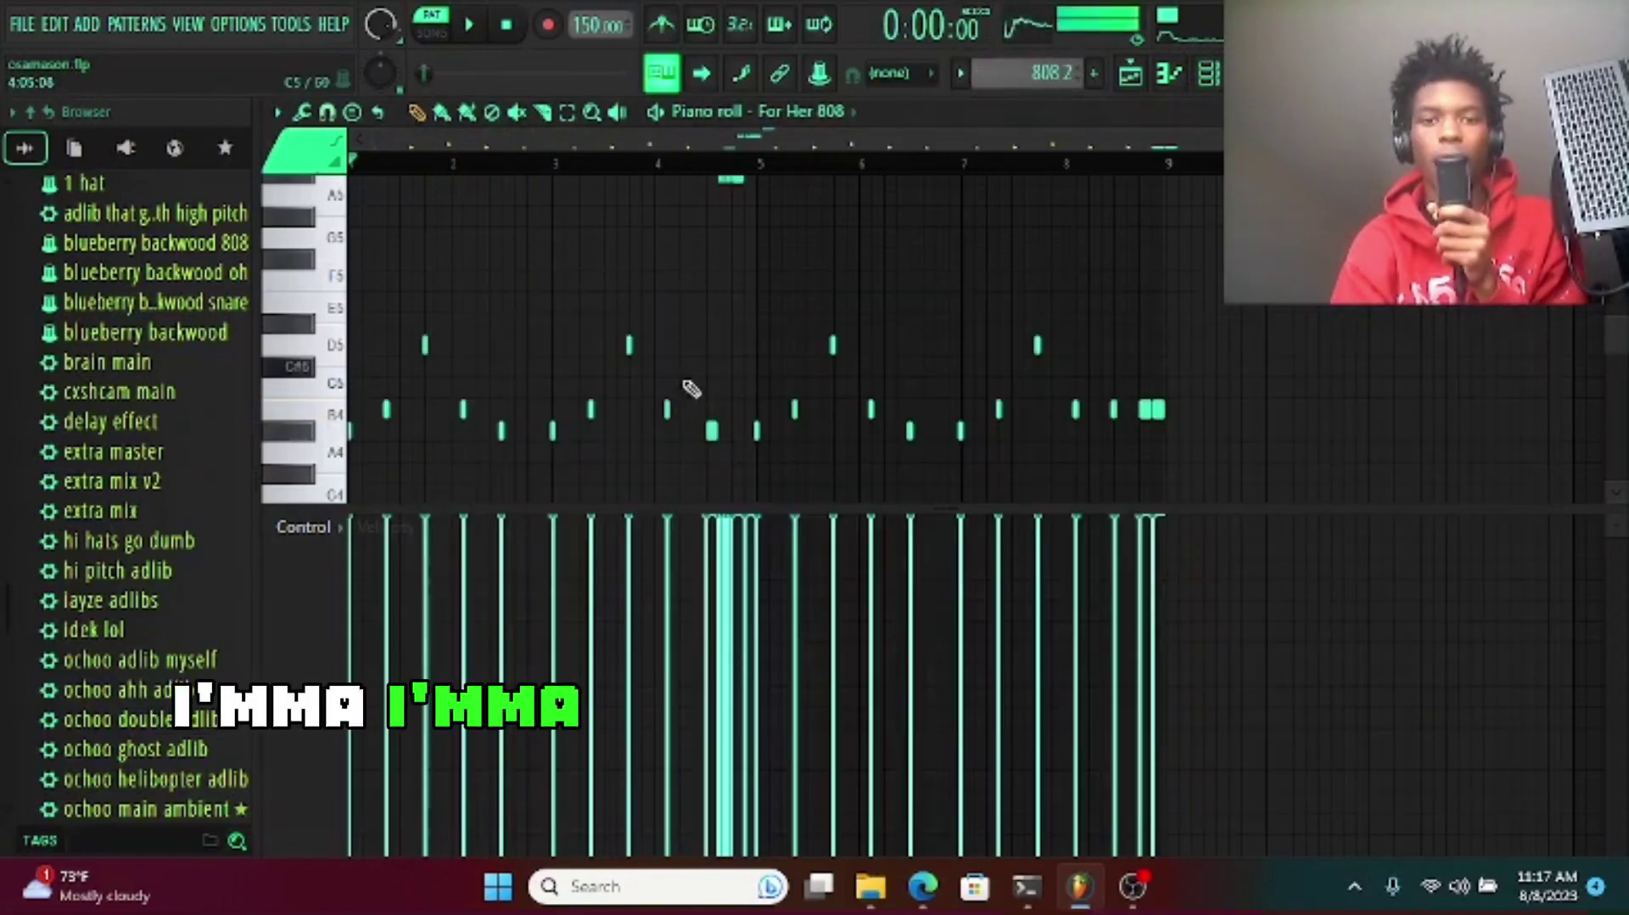
{"action": "key", "text": "ctrl+z"}
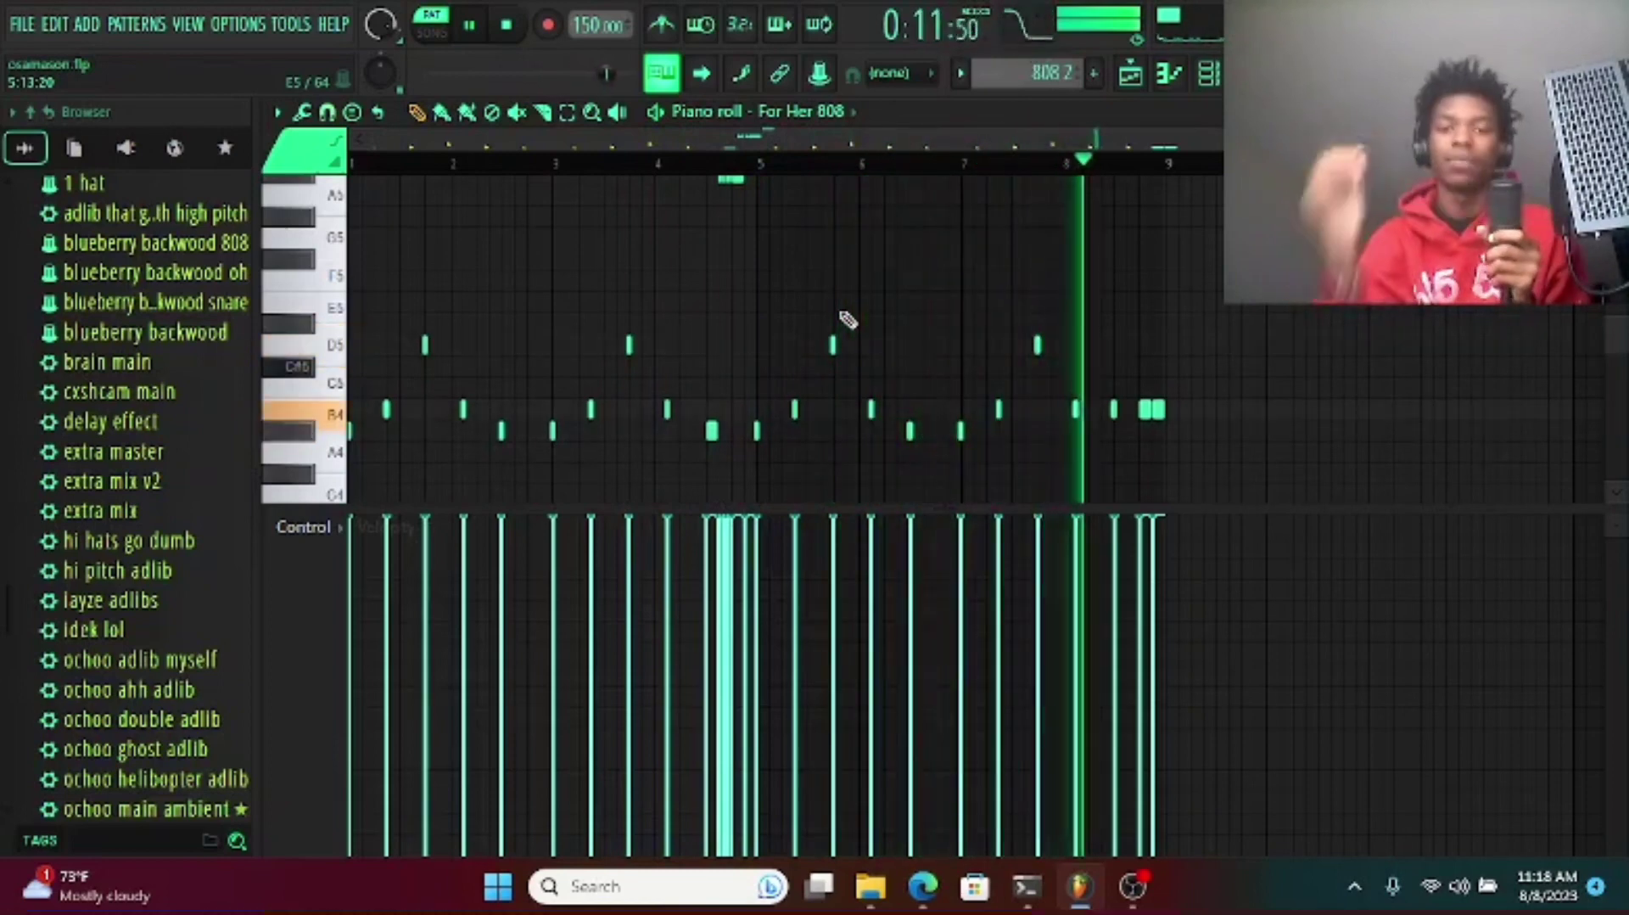
{"action": "key", "text": "space"}
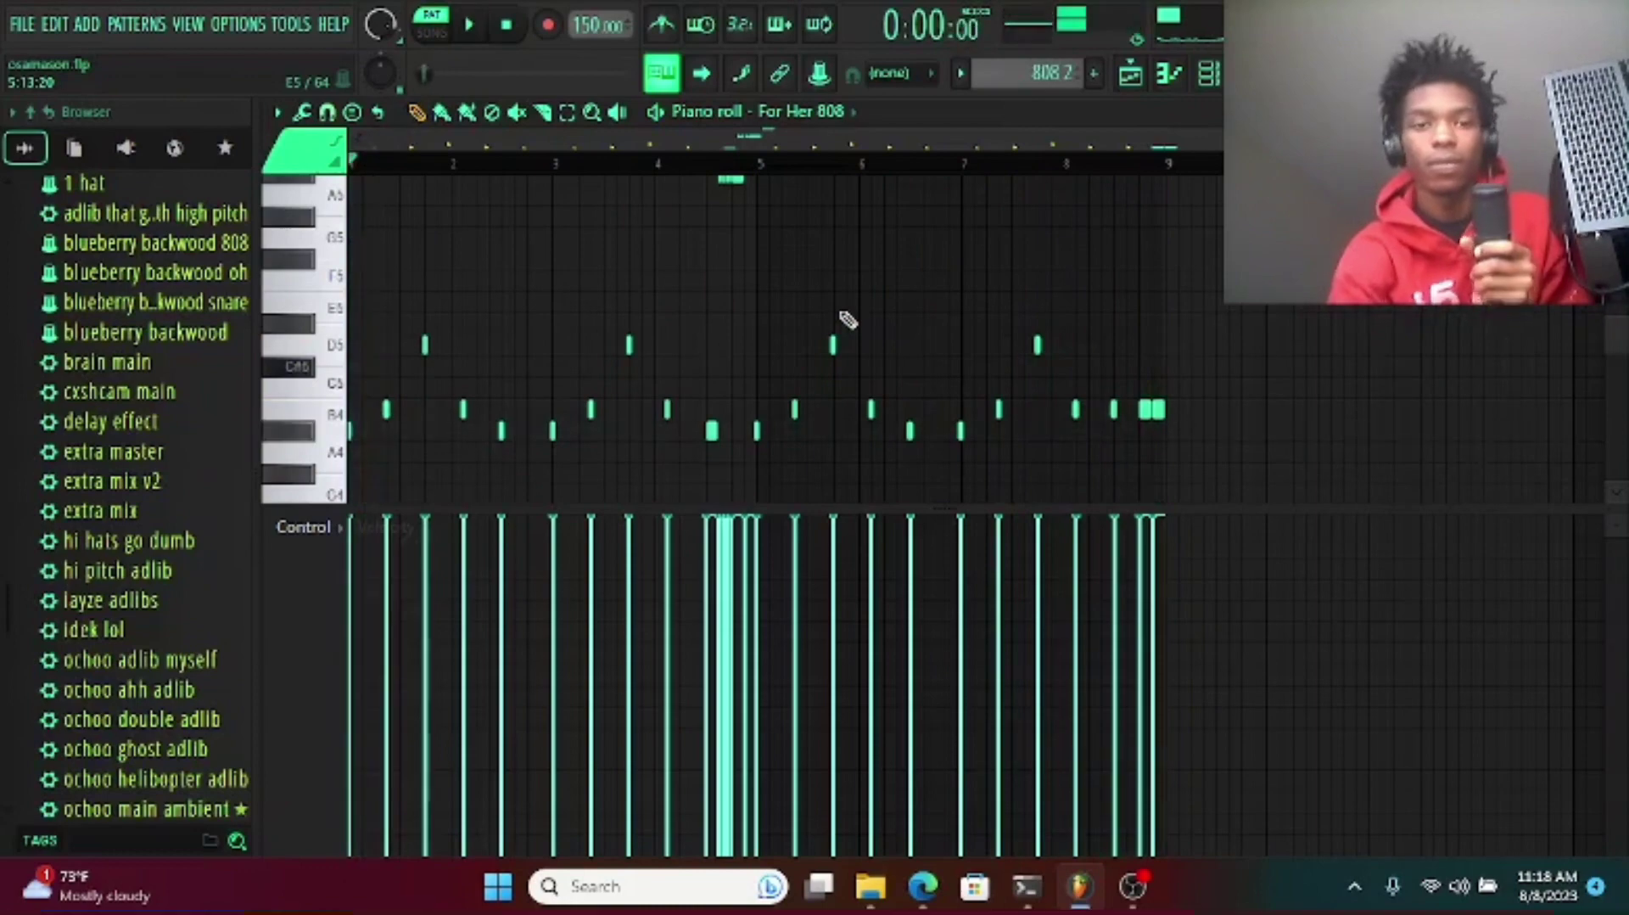
- Leave the 808 notes, open the Jetiggd clap pattern in the piano roll and play it
{"action": "key", "text": "F7"}
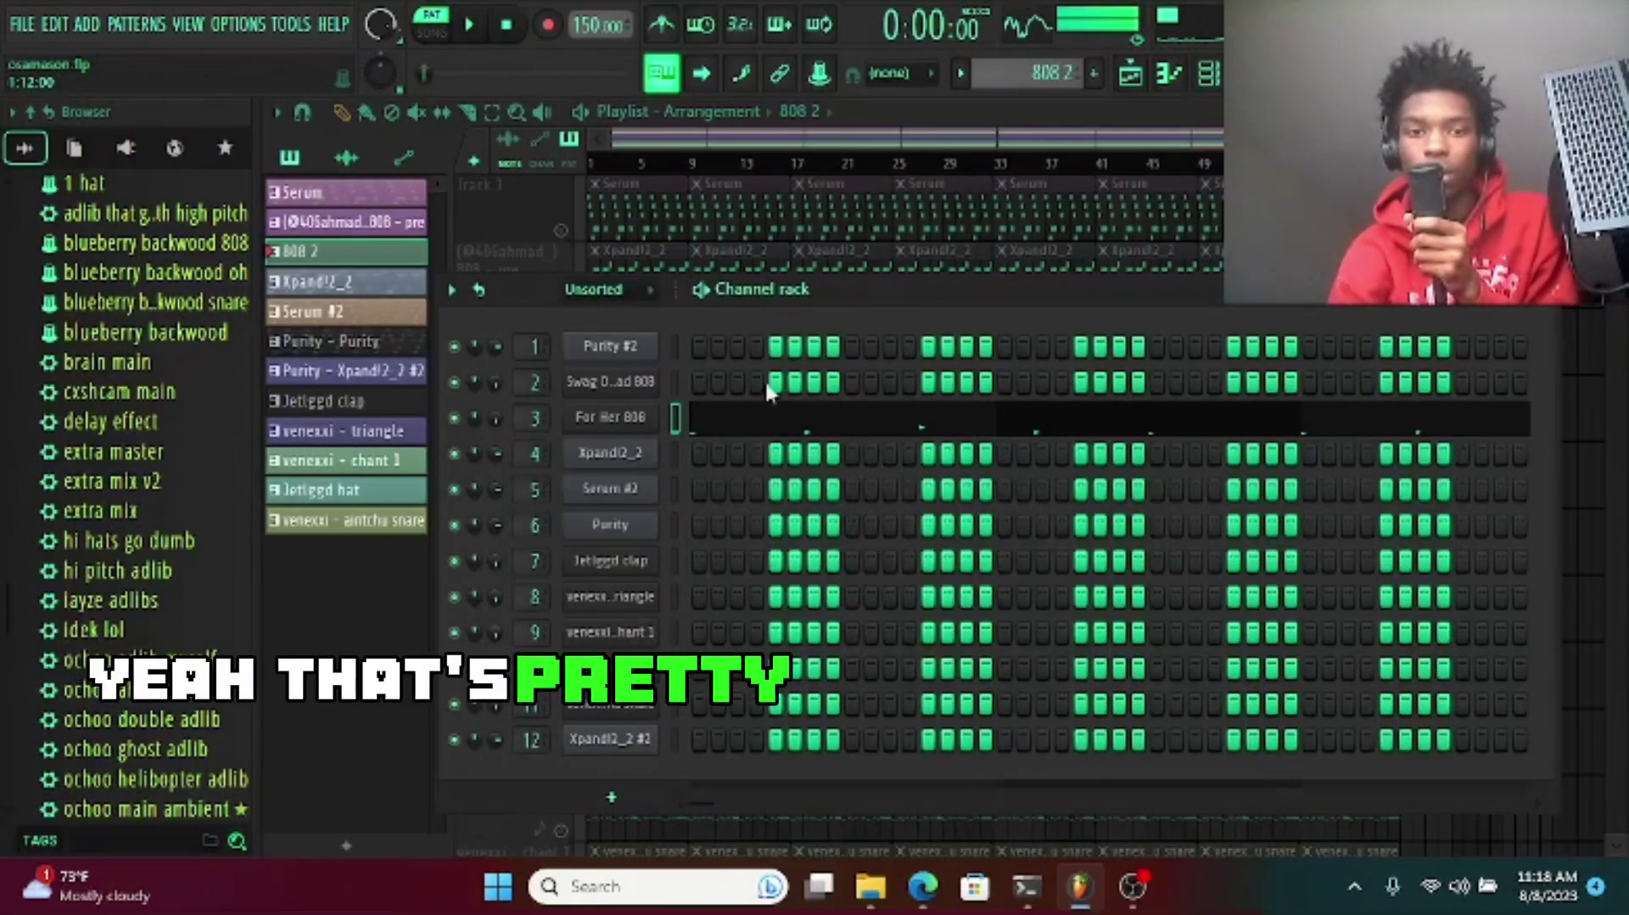
{"action": "key", "text": "F7"}
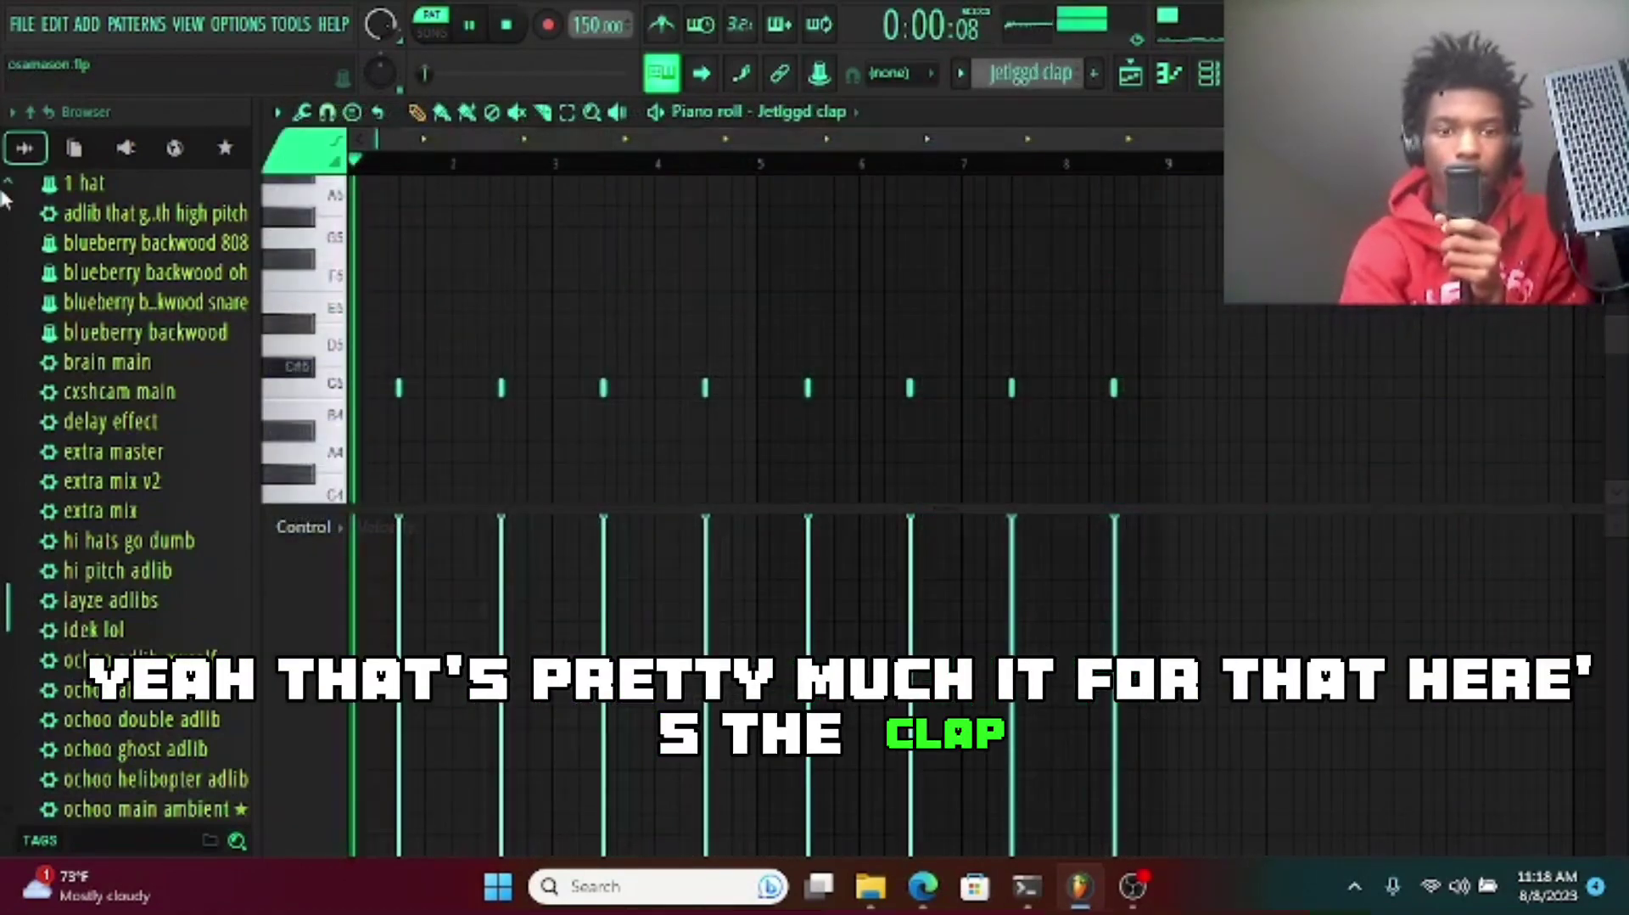
{"action": "key", "text": "space"}
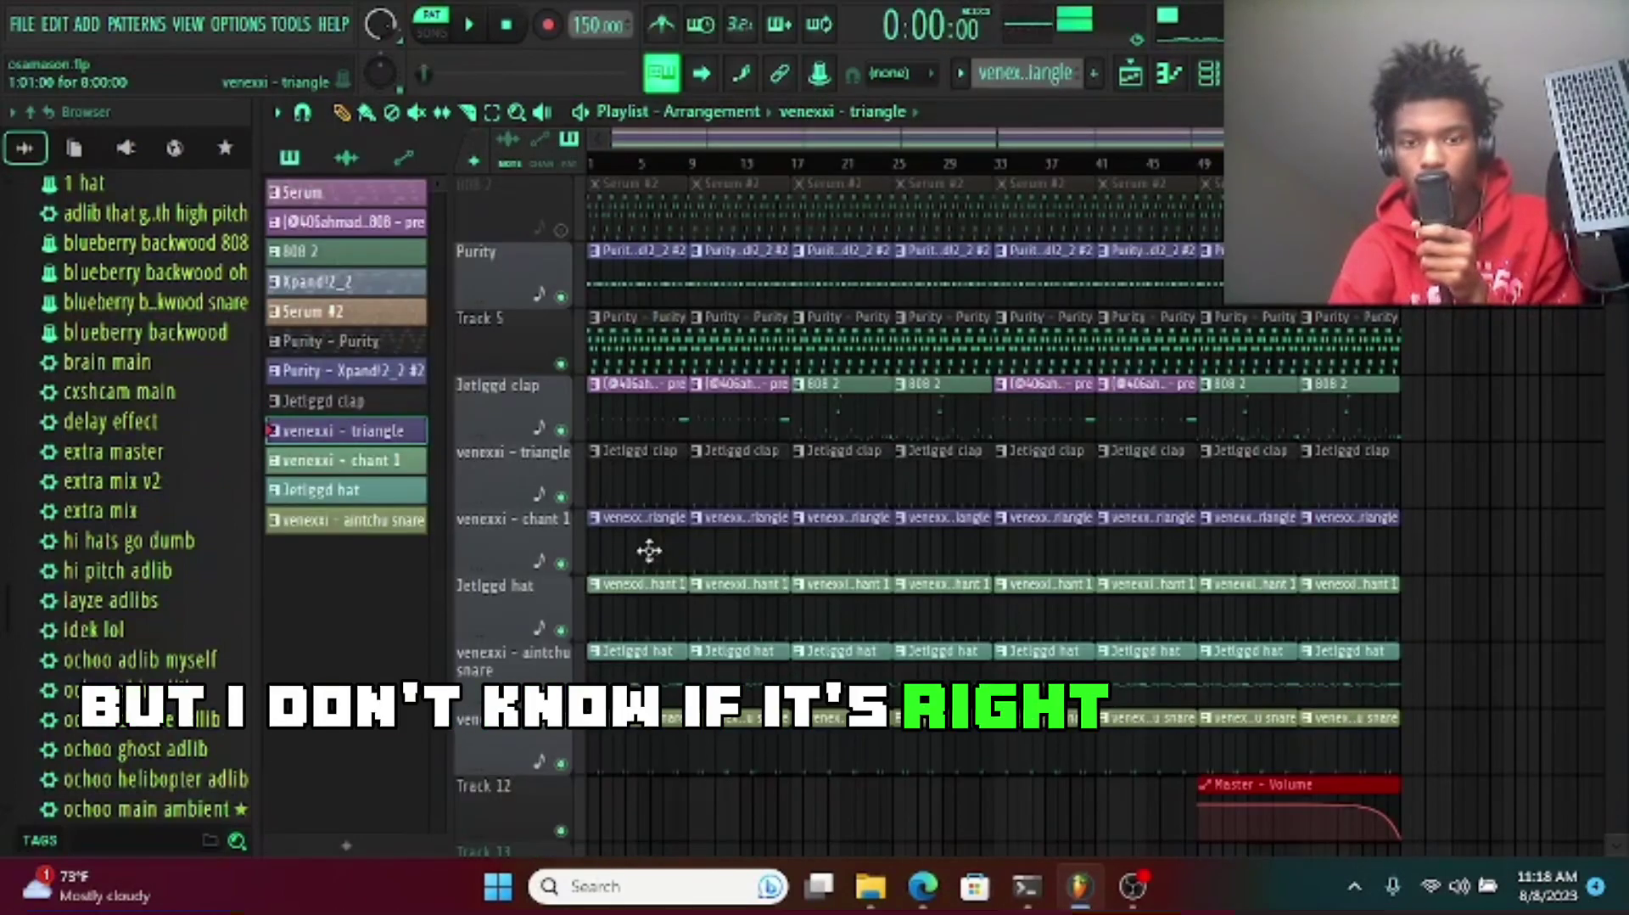
- Open the venexxi - triangle clip's notes from the playlist and listen to them
{"action": "double_click", "coordinate": [649, 550]}
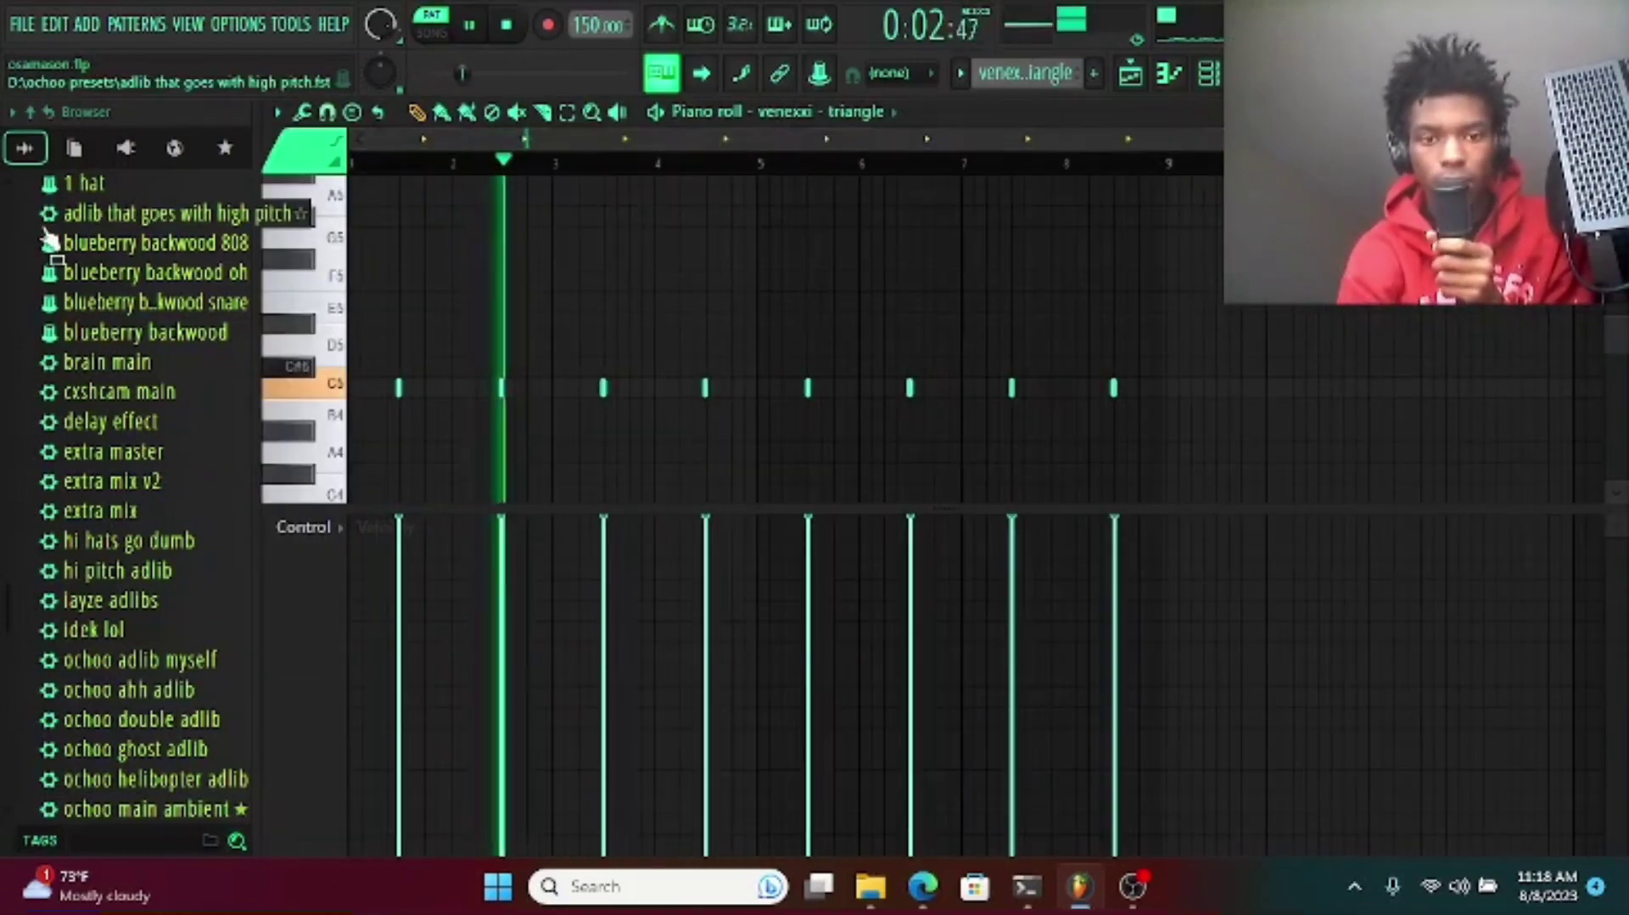
{"action": "key", "text": "space"}
- Return to the playlist, open the venexxi - chant 1 clip's notes and listen to them
{"action": "key", "text": "F5"}
{"action": "double_click", "coordinate": [622, 626]}
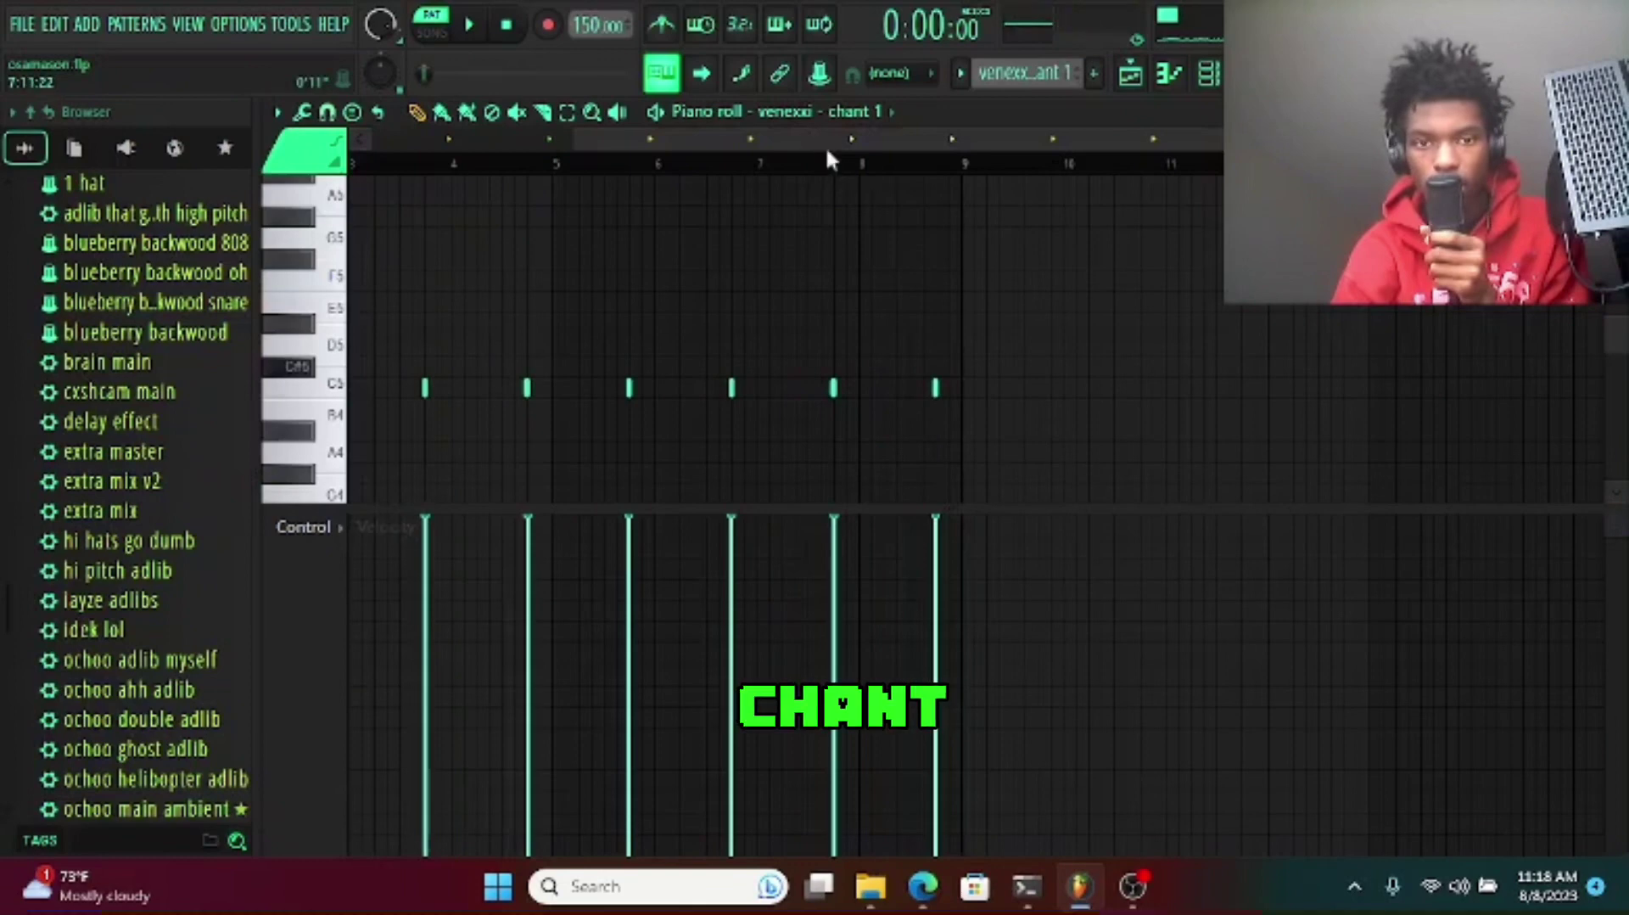
{"action": "key", "text": "space"}
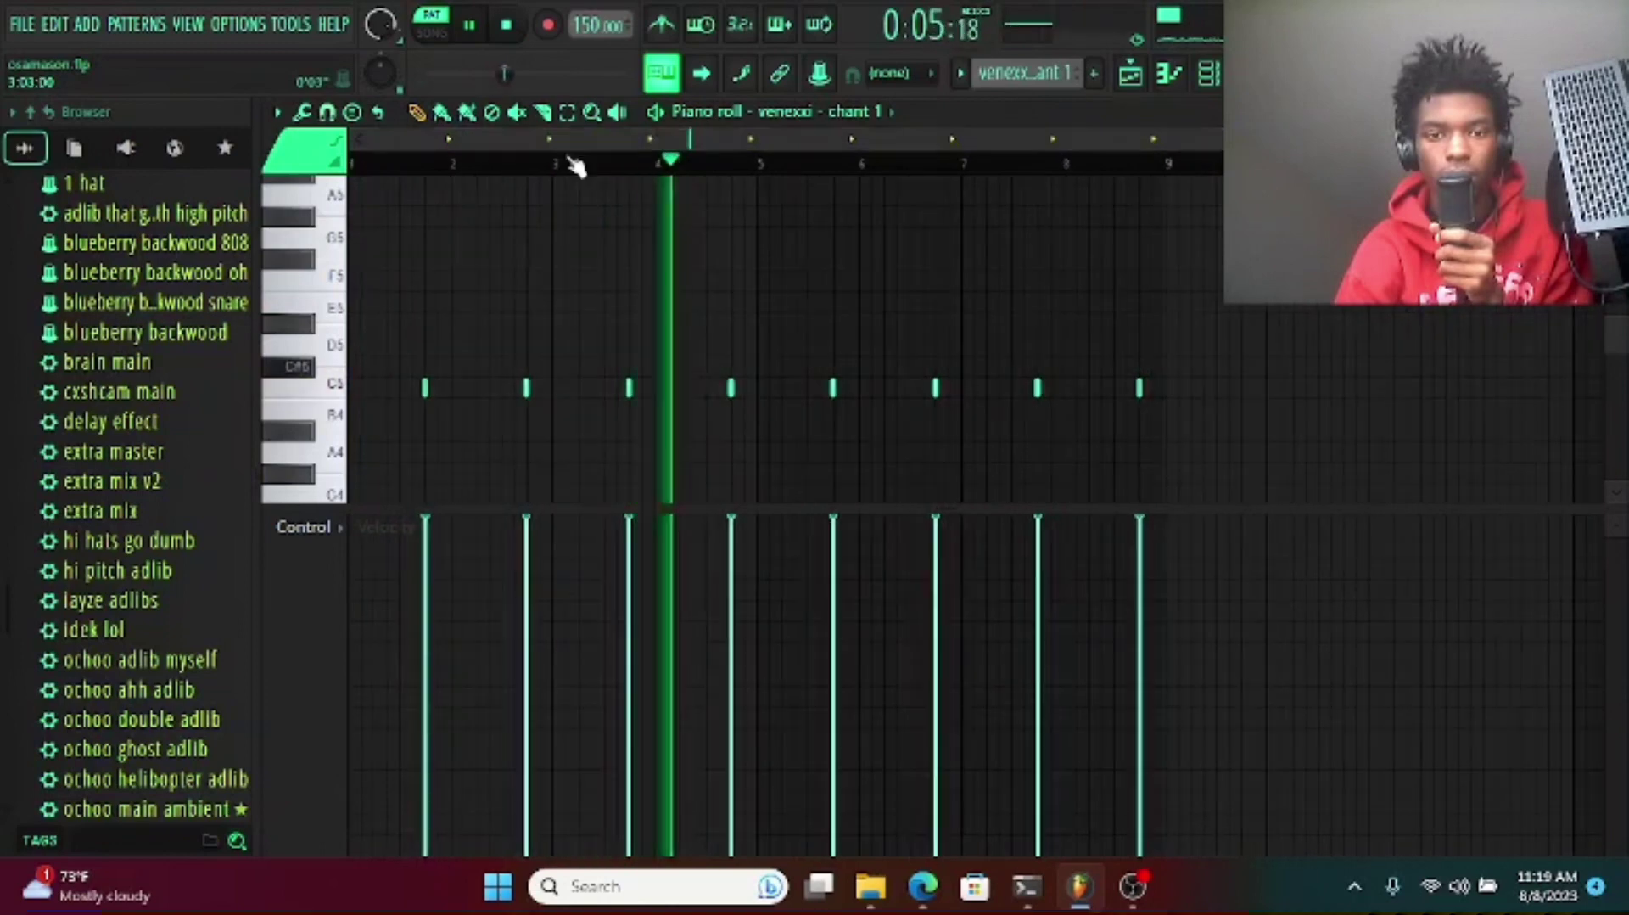
{"action": "key", "text": "space"}
- Play the Intro! Hat pattern in the piano roll and stop it after listening
{"action": "left_click", "coordinate": [469, 25]}
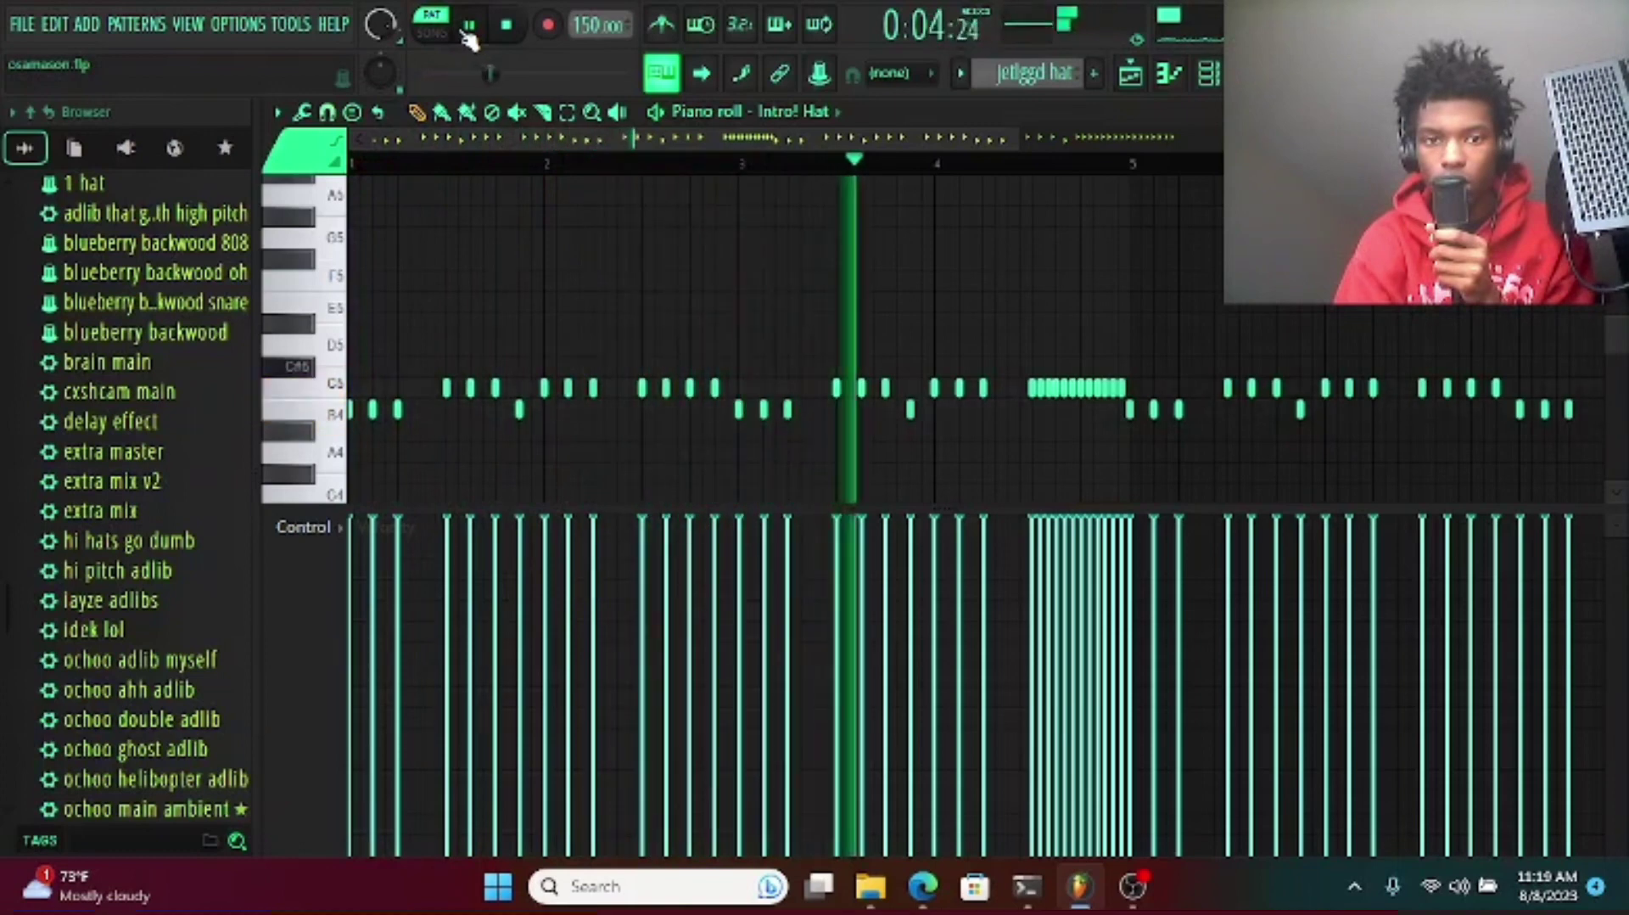
{"action": "left_click", "coordinate": [467, 28]}
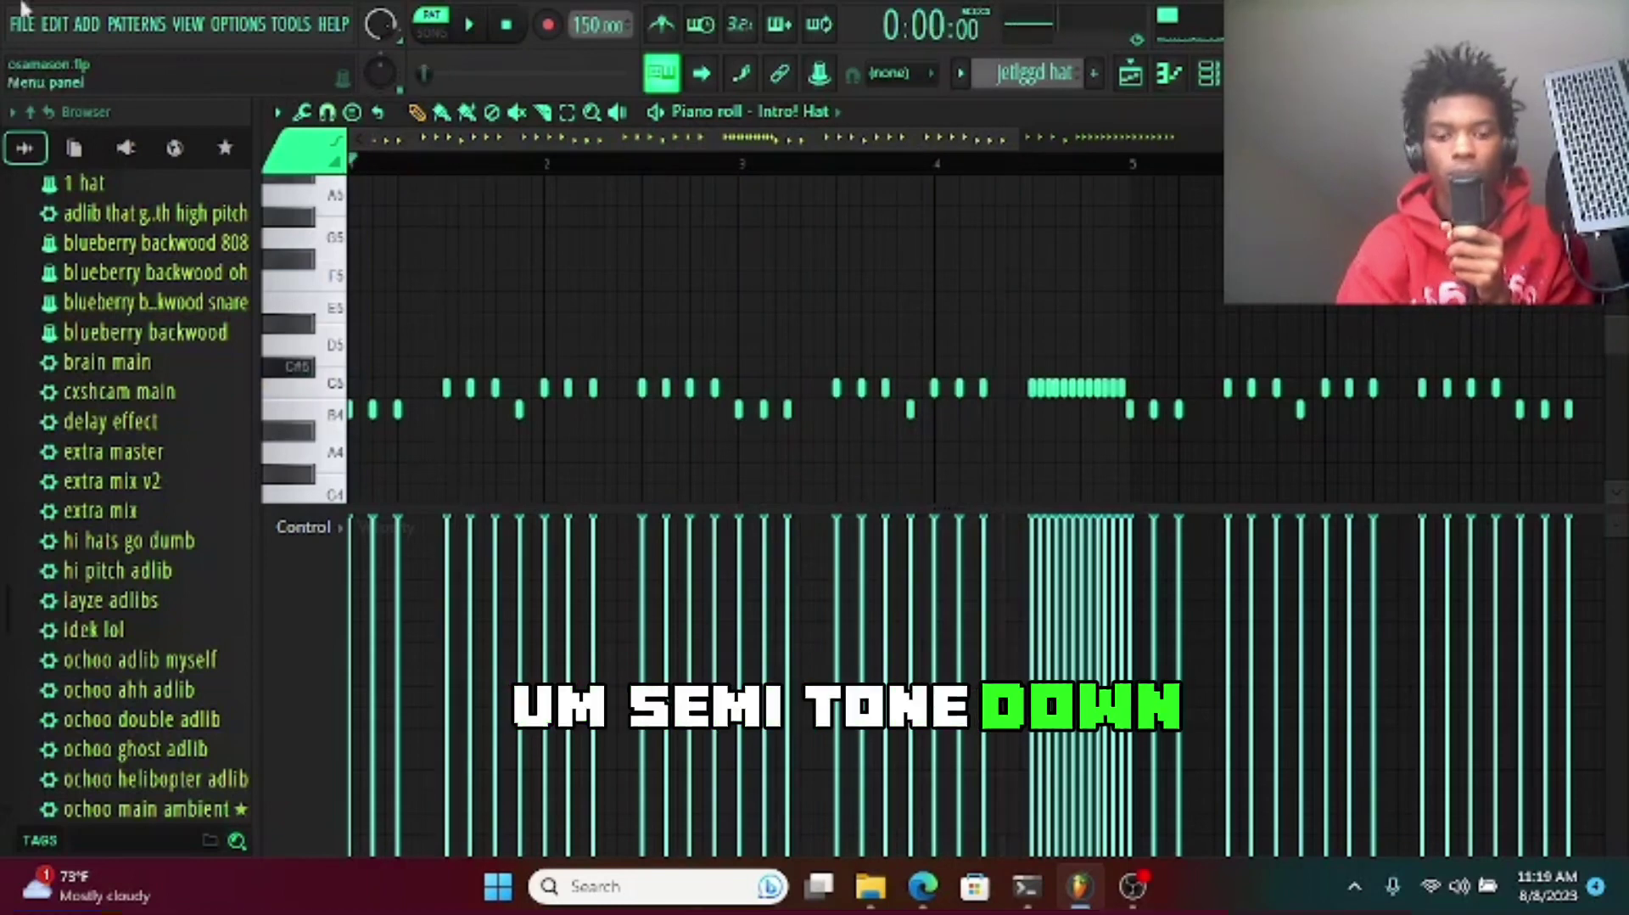
- Listen through the Intro! Hat pattern's full run of notes, including its closing roll
{"action": "key", "text": "space"}
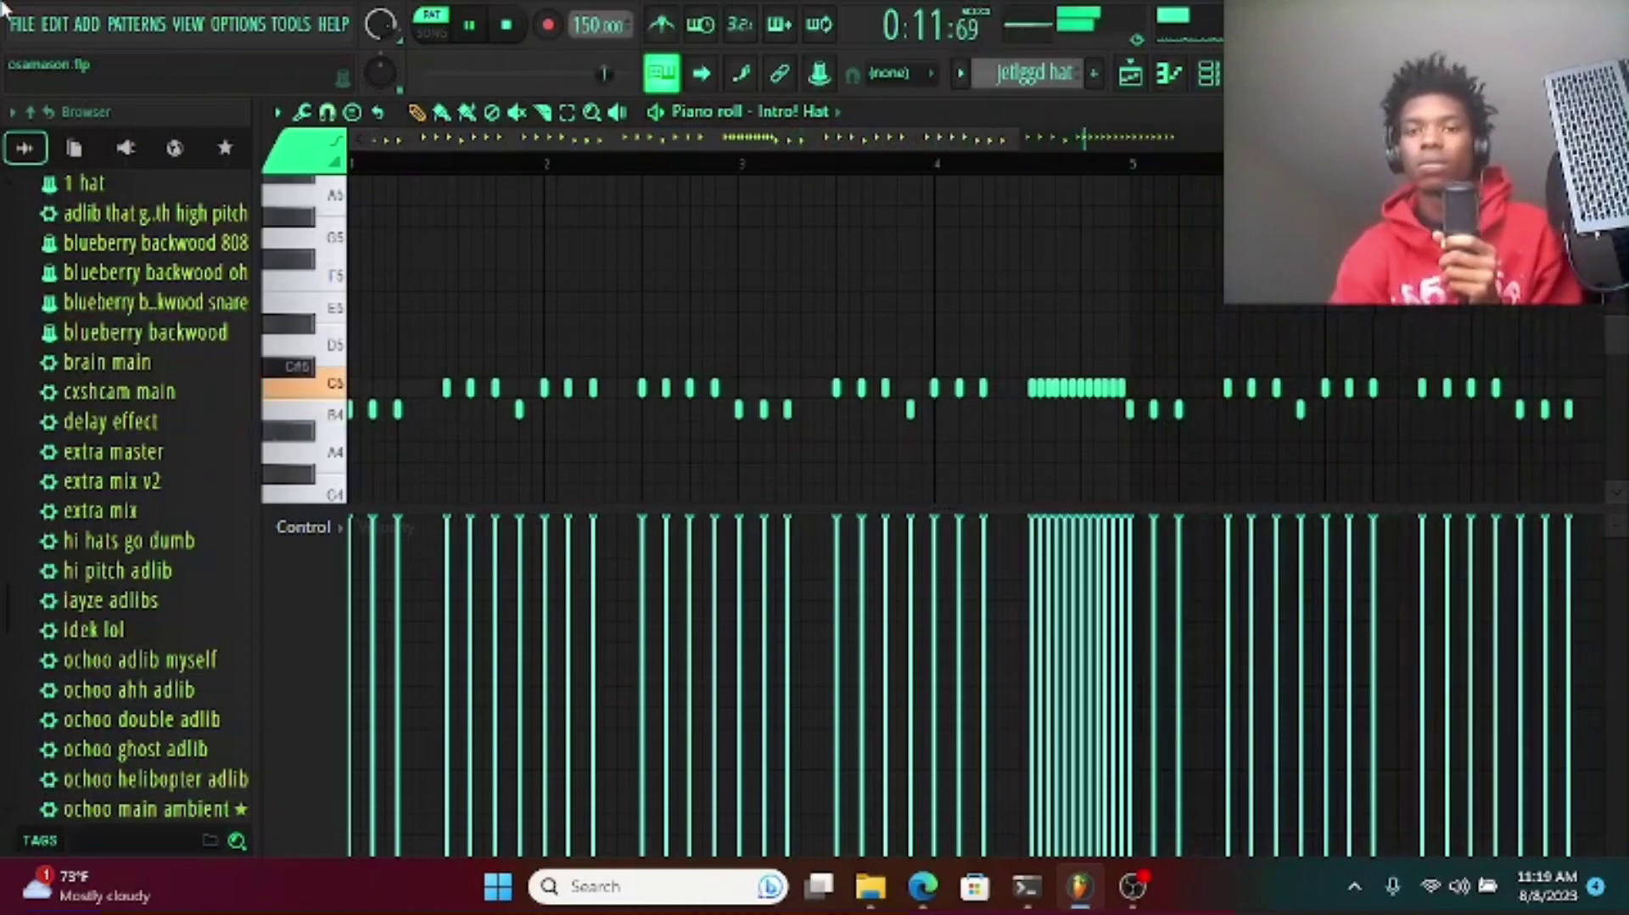
{"action": "left_click_drag", "start_coordinate": [1018, 143], "coordinate": [1484, 425]}
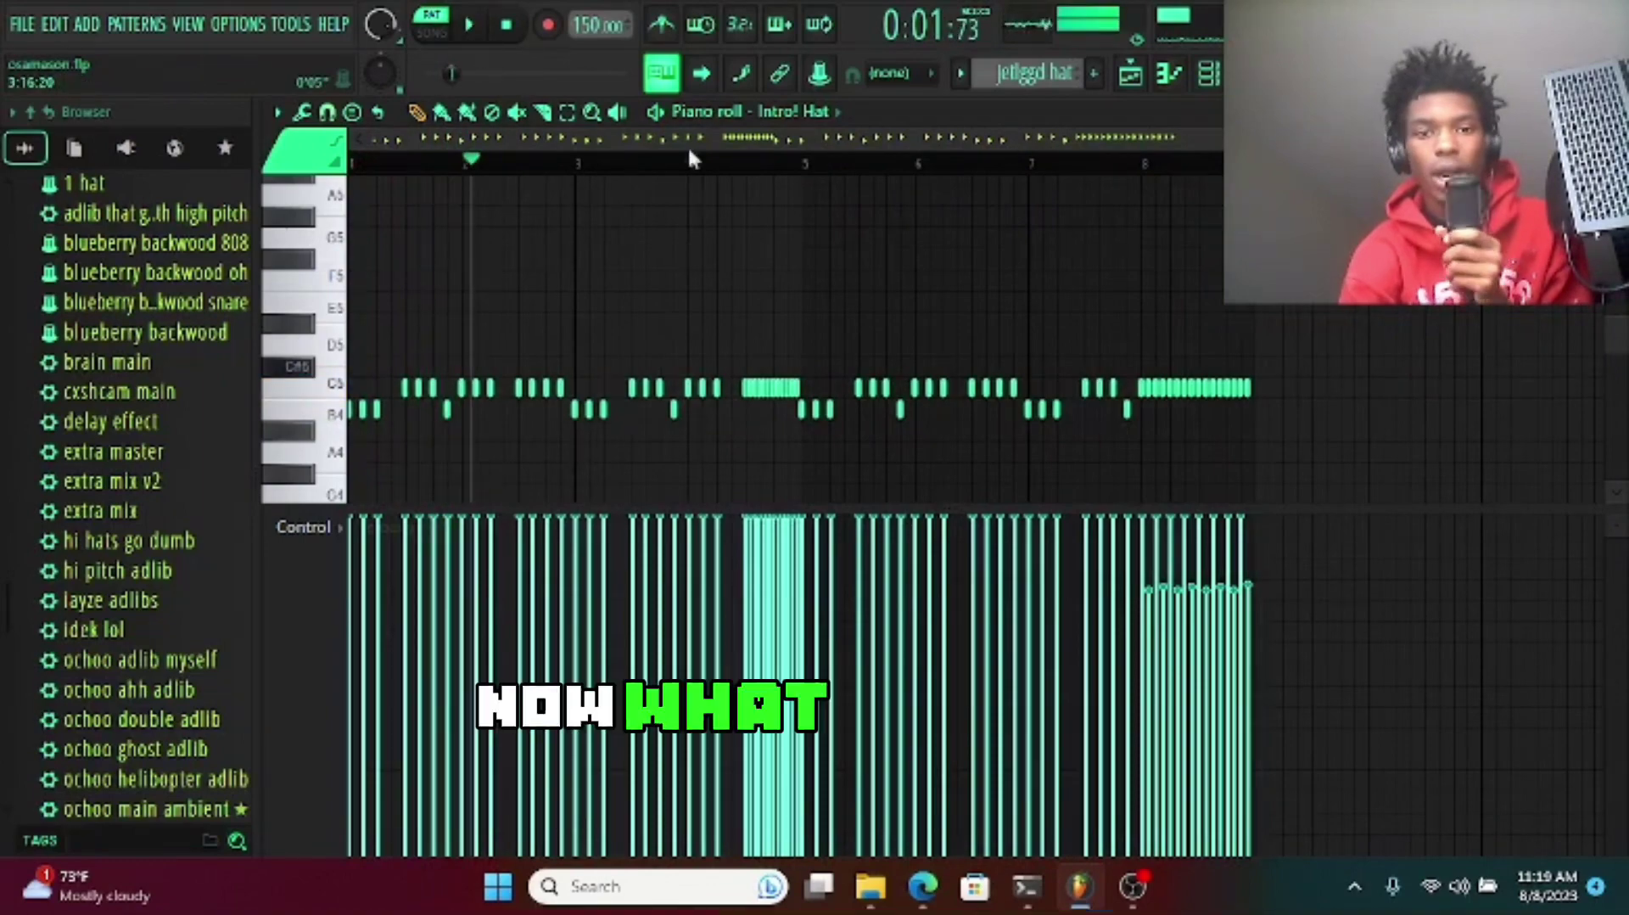
- Set the piano roll snap to 1/6 step at the fast hat roll before bar 5
{"action": "left_click_drag", "start_coordinate": [688, 145], "coordinate": [312, 84]}
{"action": "left_click", "coordinate": [327, 112]}
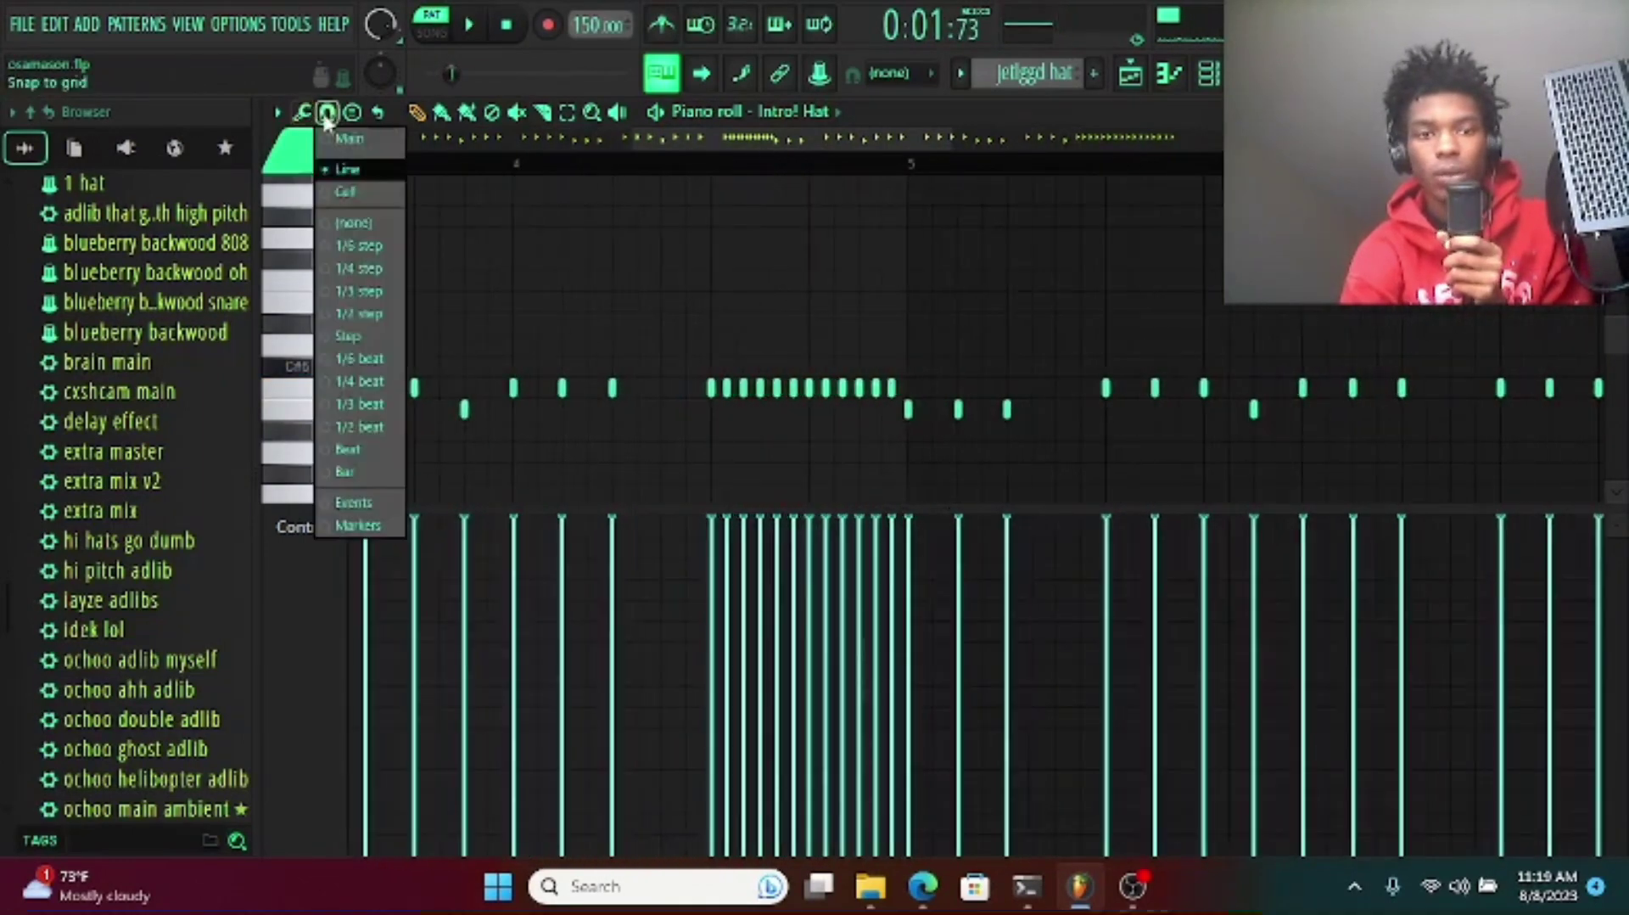
{"action": "left_click", "coordinate": [363, 245]}
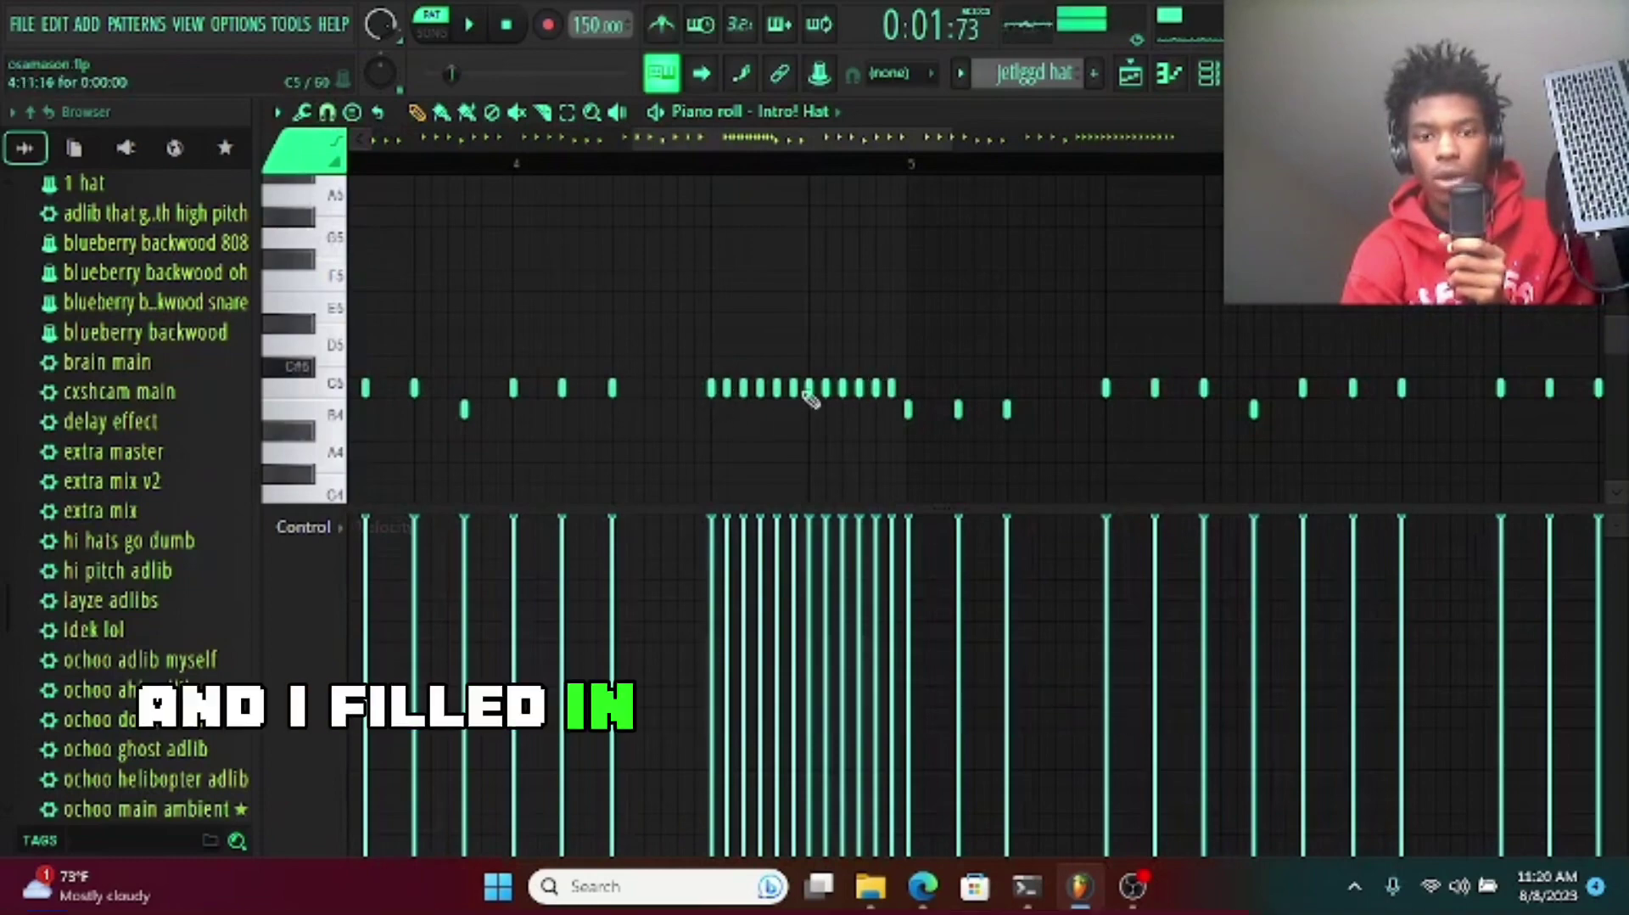
- Go to the closing hat roll in bar 8 and set the piano roll snap to Line
{"action": "left_click_drag", "start_coordinate": [834, 137], "coordinate": [1188, 136]}
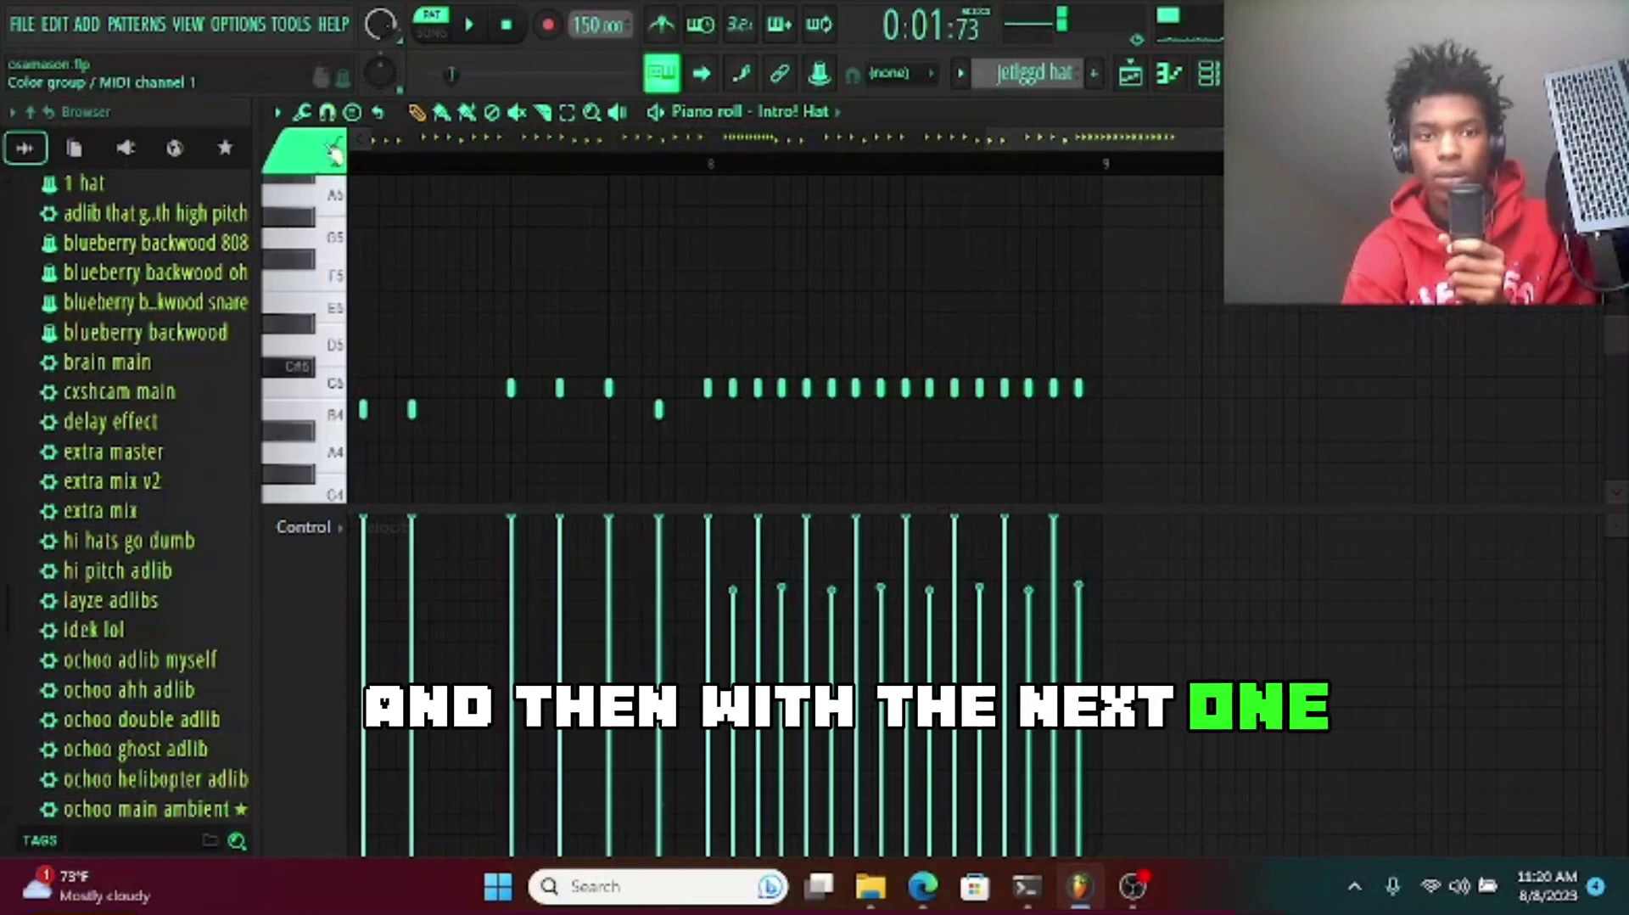
{"action": "left_click", "coordinate": [351, 112]}
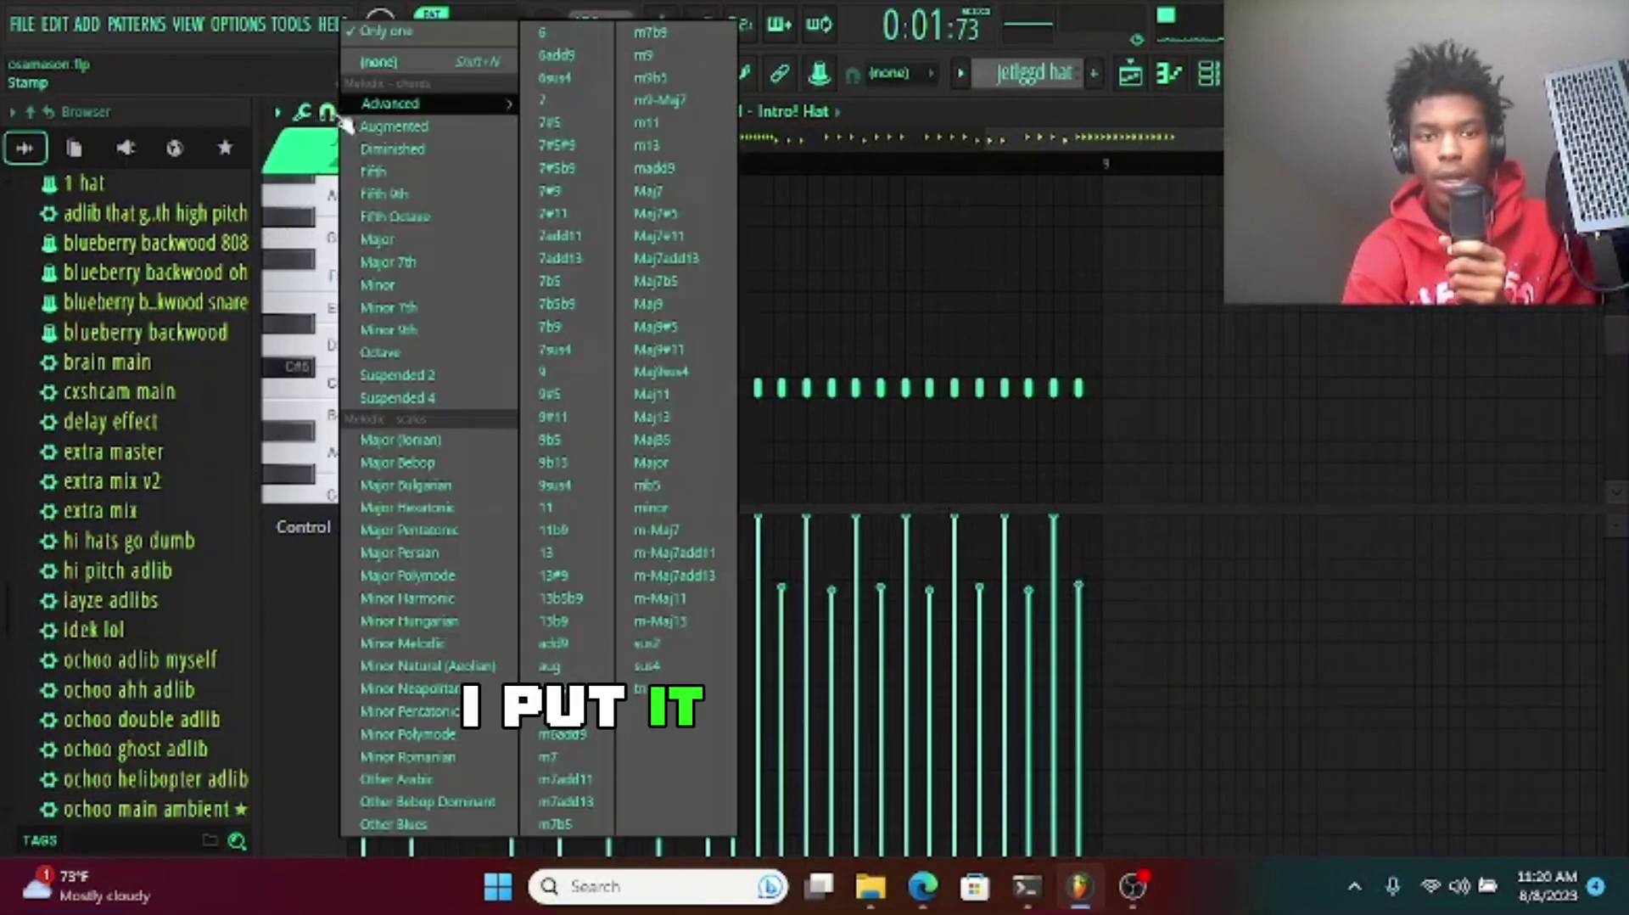
{"action": "left_click", "coordinate": [328, 111]}
{"action": "left_click", "coordinate": [353, 168]}
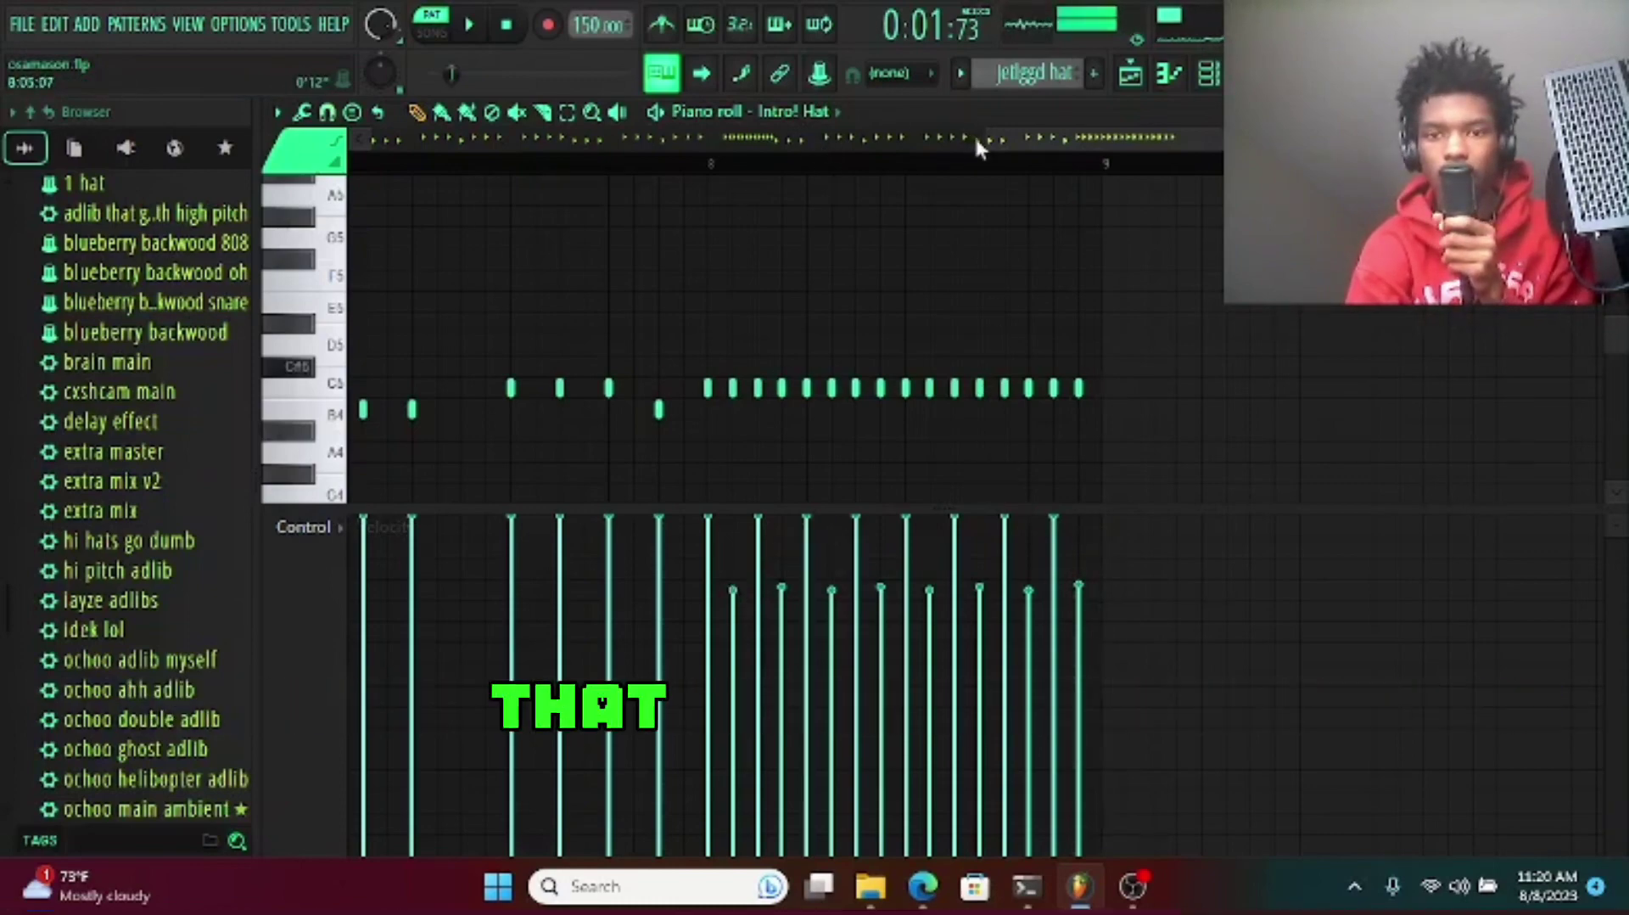
- Open the venexxi - aintchu snare pattern in the piano roll, play it from the start and stop after listening
{"action": "left_click_drag", "start_coordinate": [976, 136], "coordinate": [463, 89]}
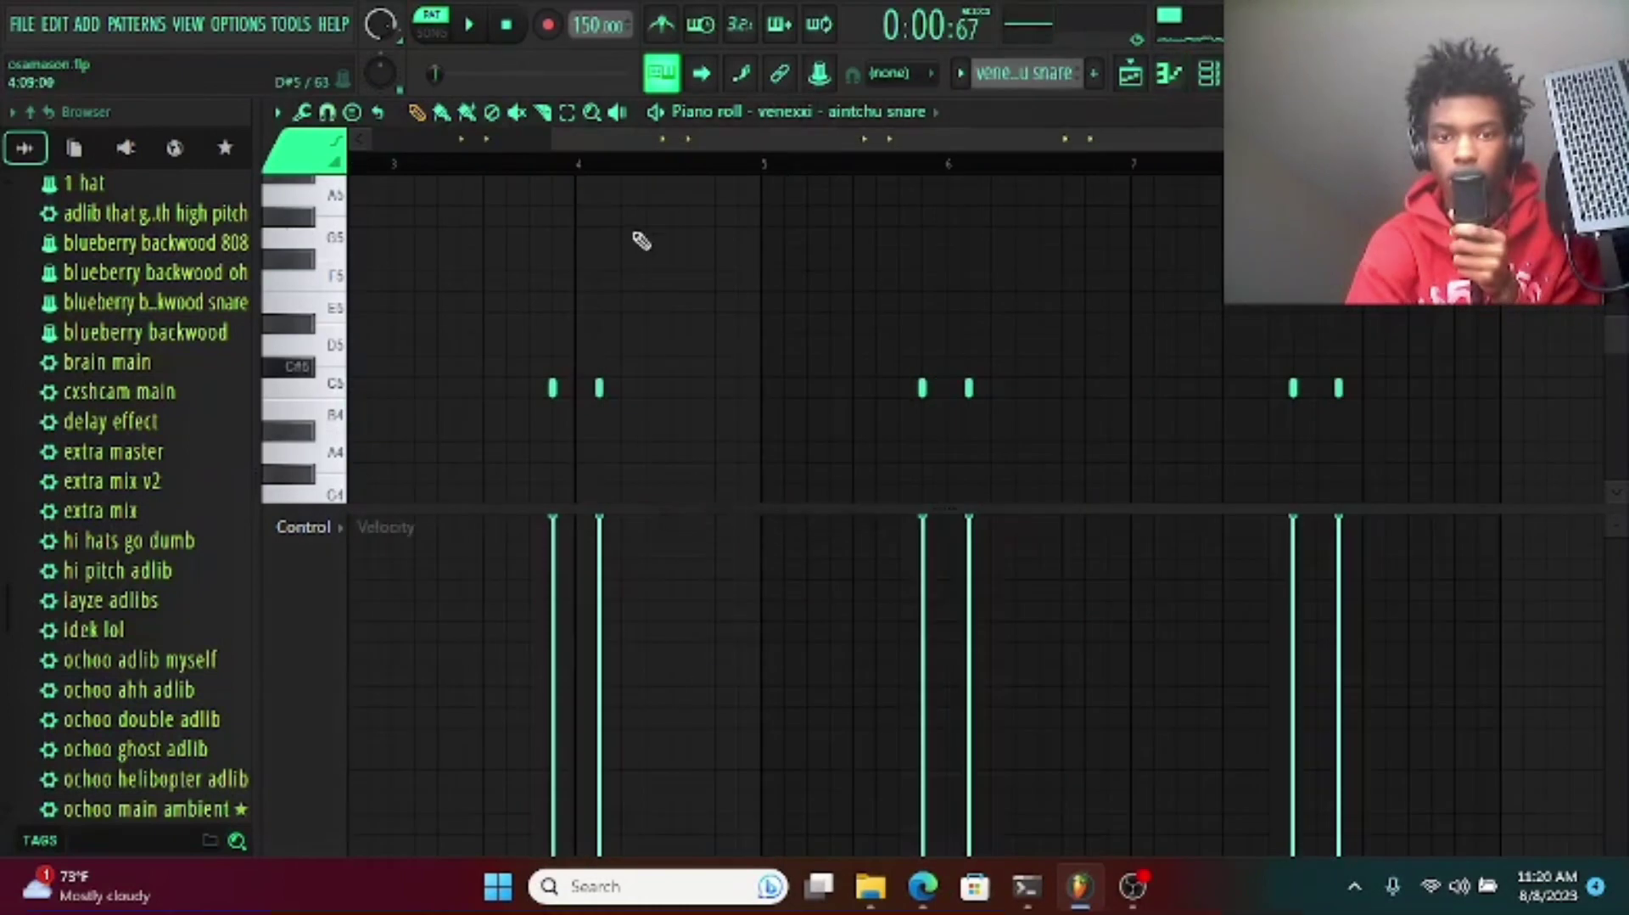
{"action": "left_click_drag", "start_coordinate": [560, 140], "coordinate": [358, 140]}
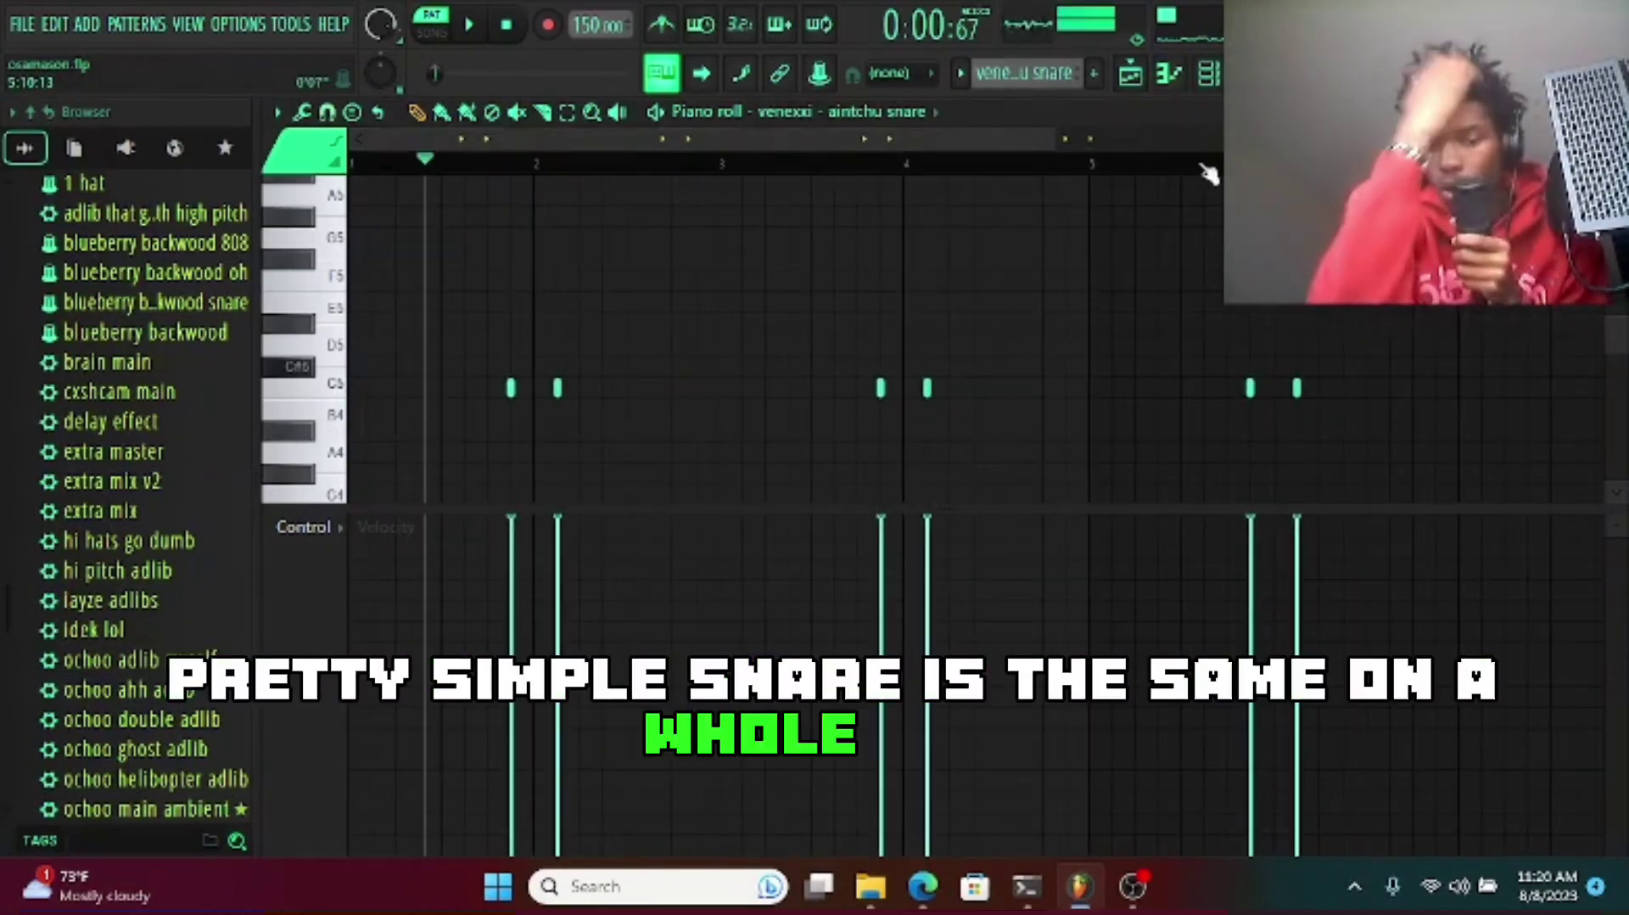
{"action": "key", "text": "space"}
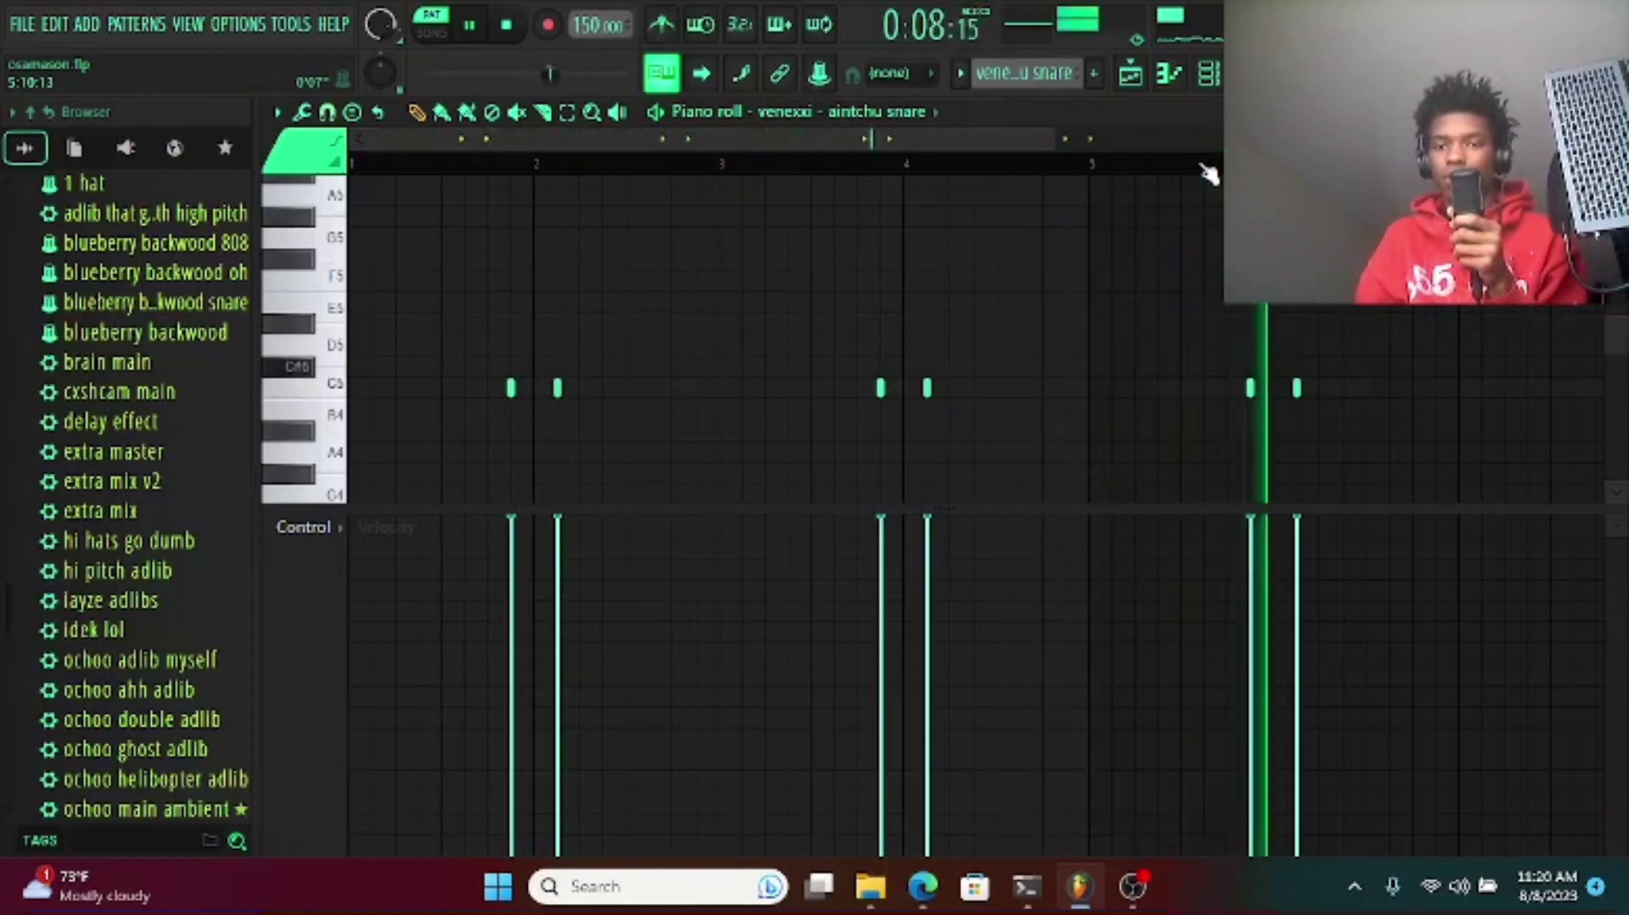
{"action": "key", "text": "space"}
- Return to the playlist, mute the Purity track and Track 5, and play the arrangement in song mode to hear the drums
{"action": "key", "text": "F5"}
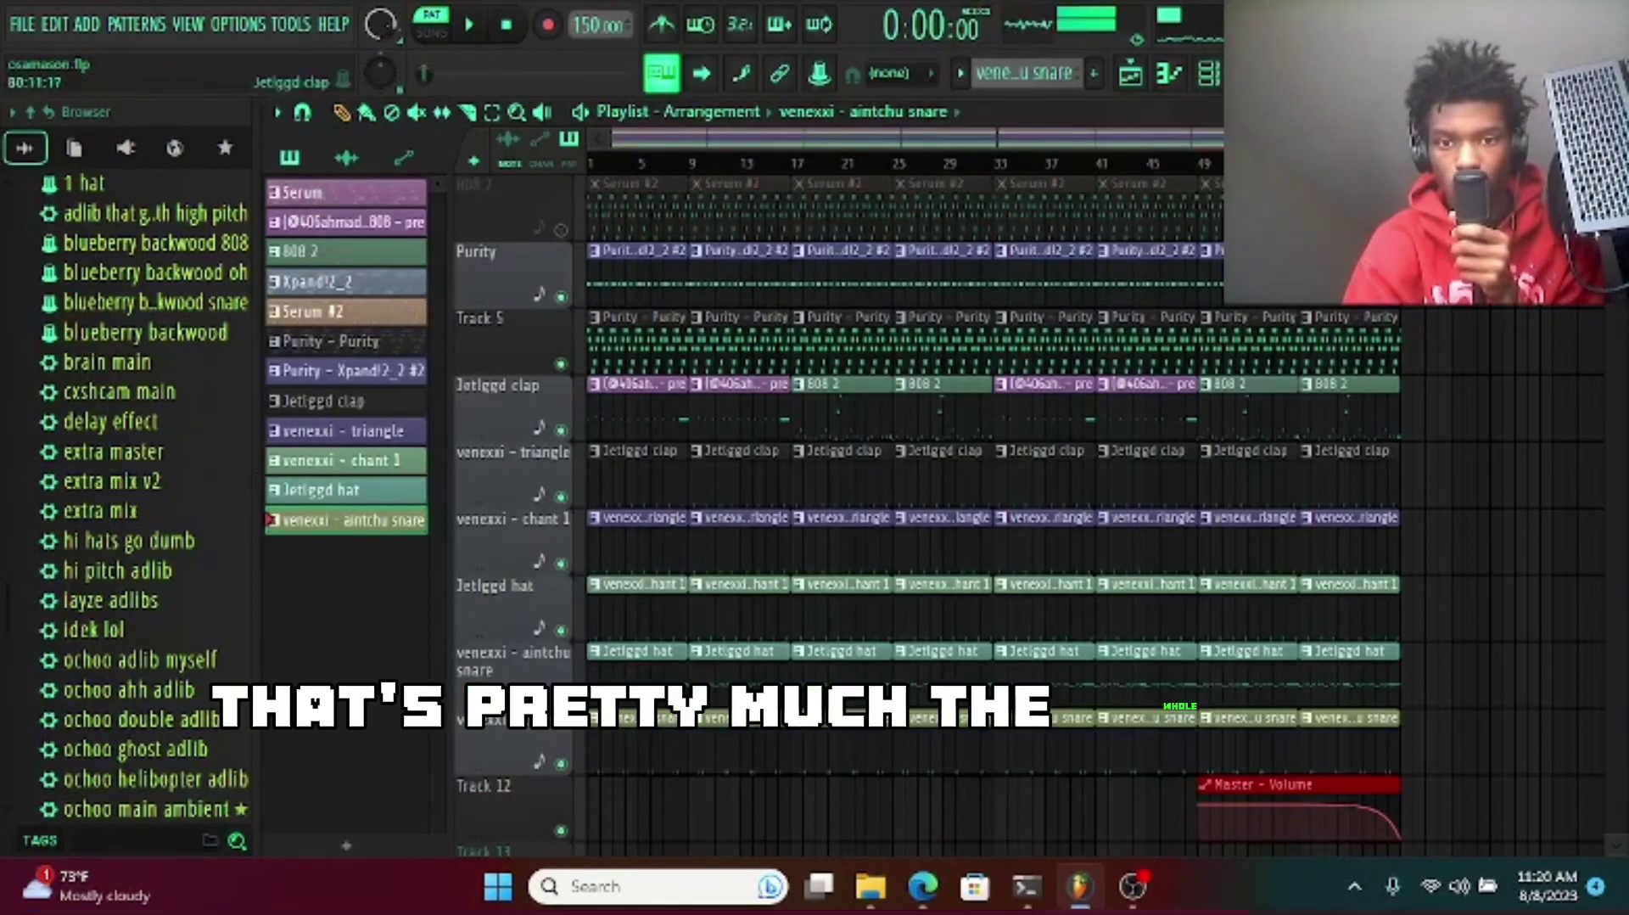
{"action": "key", "text": "space"}
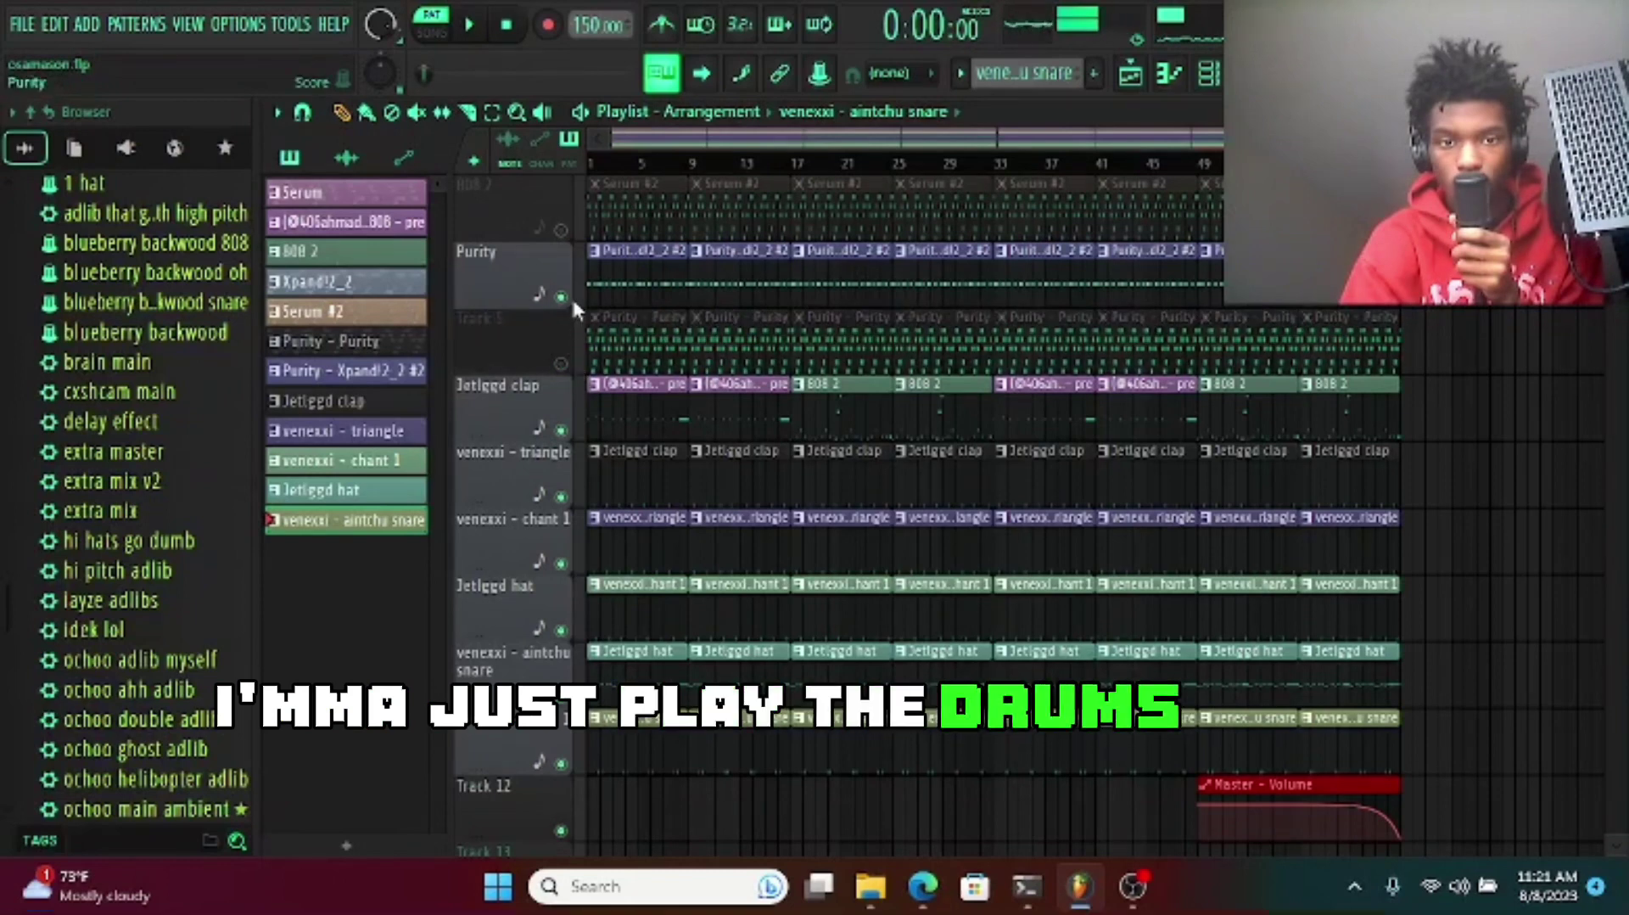
{"action": "left_click", "coordinate": [560, 297]}
{"action": "left_click", "coordinate": [561, 364]}
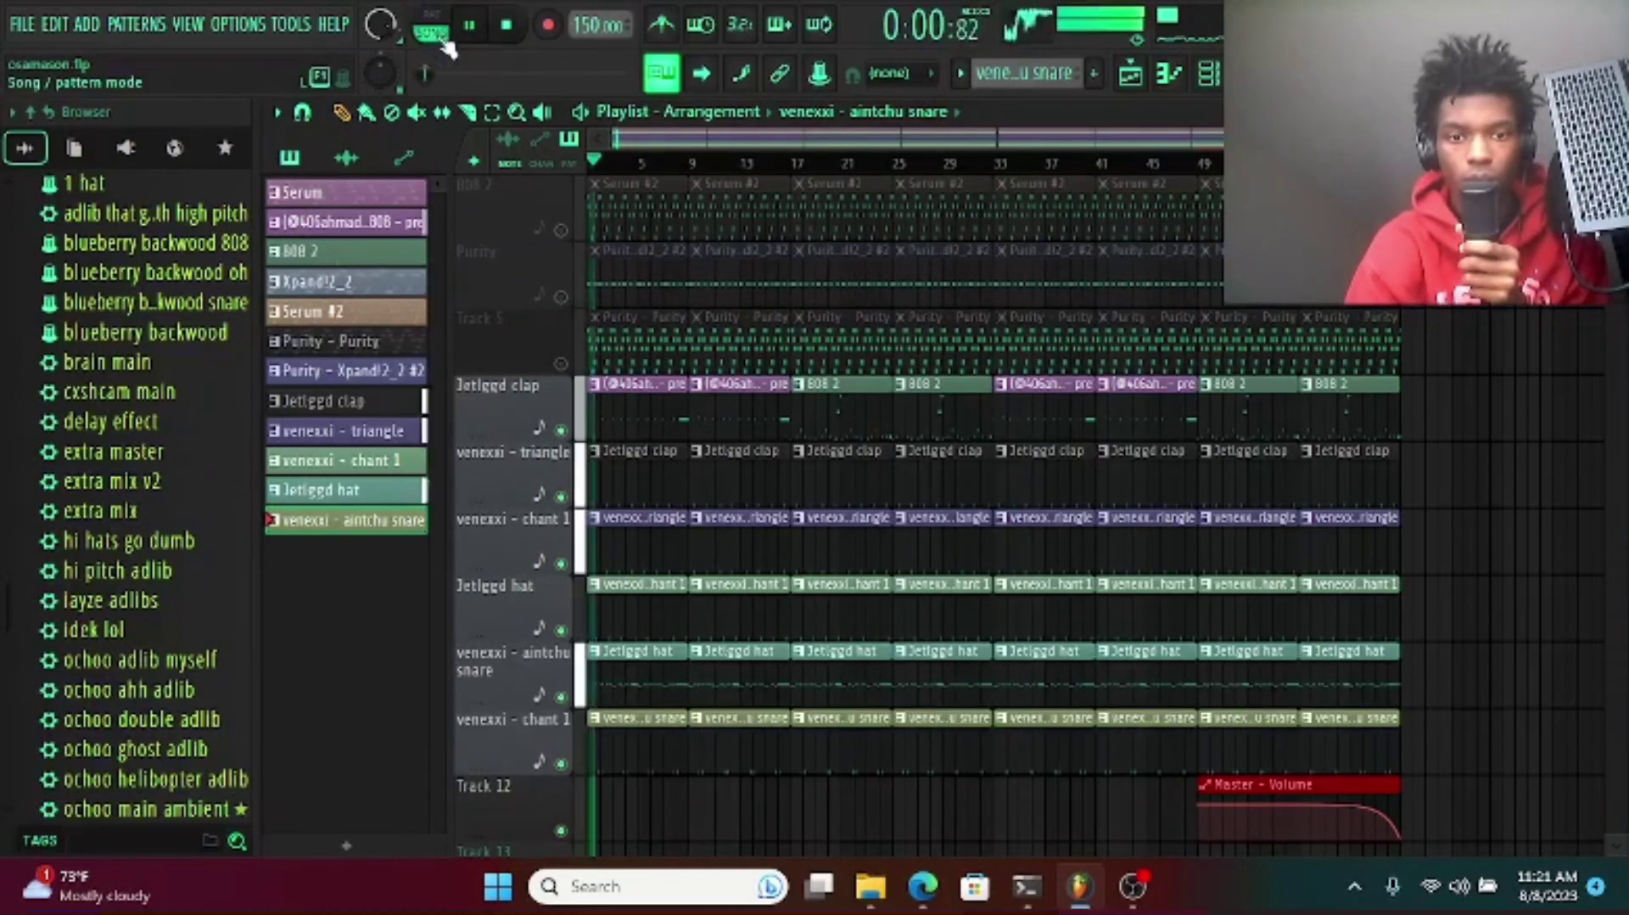